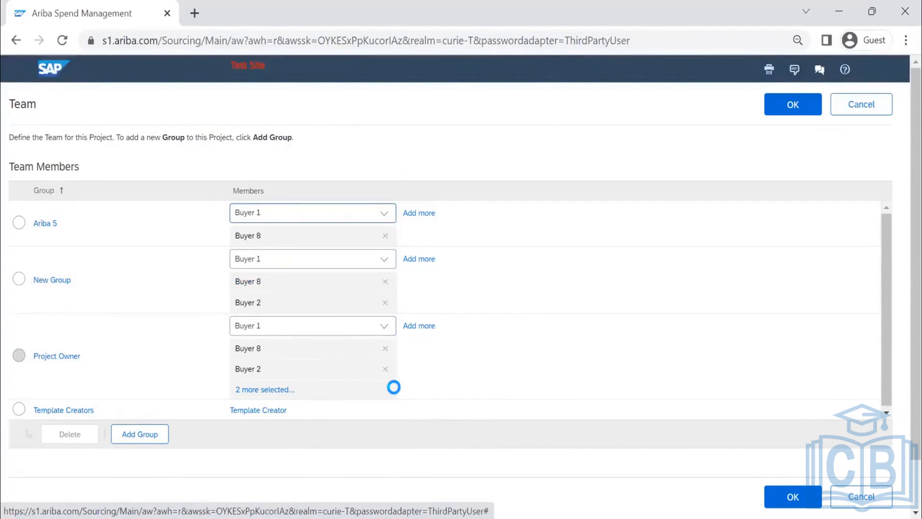
pyautogui.click(19, 408)
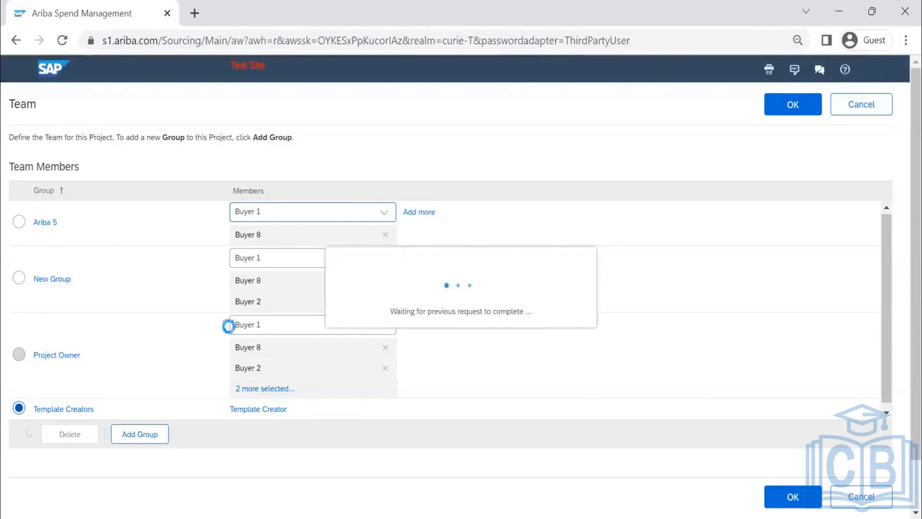
pyautogui.click(16, 40)
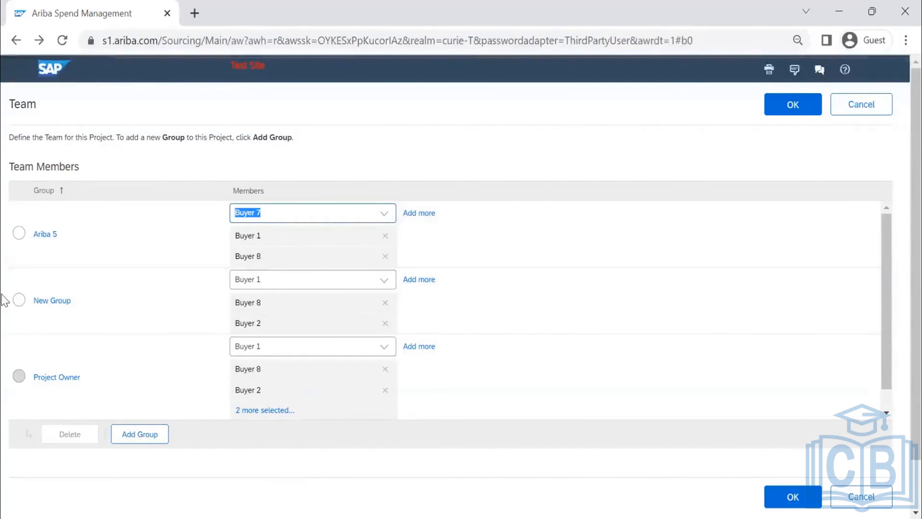
pyautogui.click(29, 310)
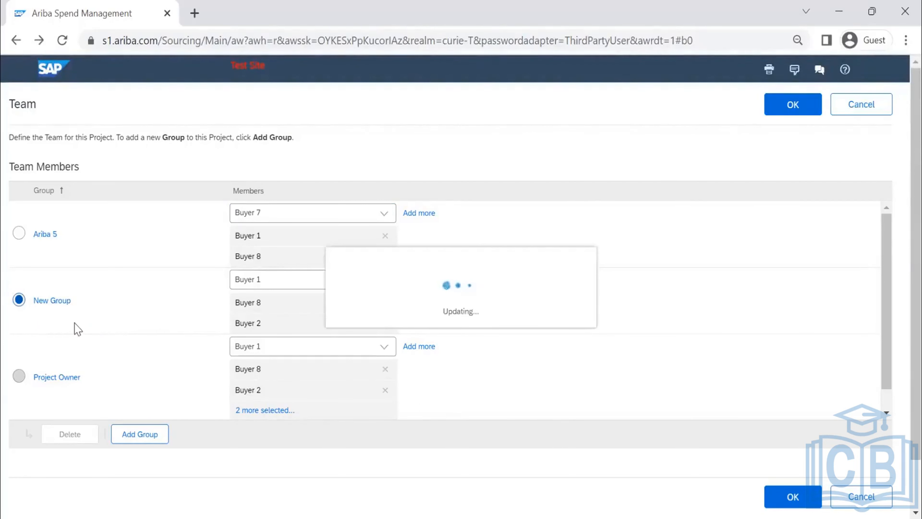
pyautogui.click(19, 233)
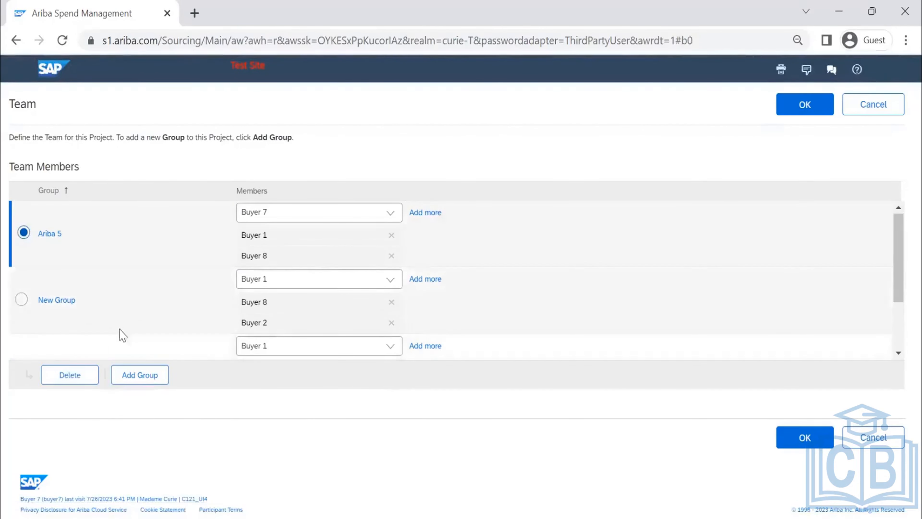
pyautogui.scroll(-3, 85, 247)
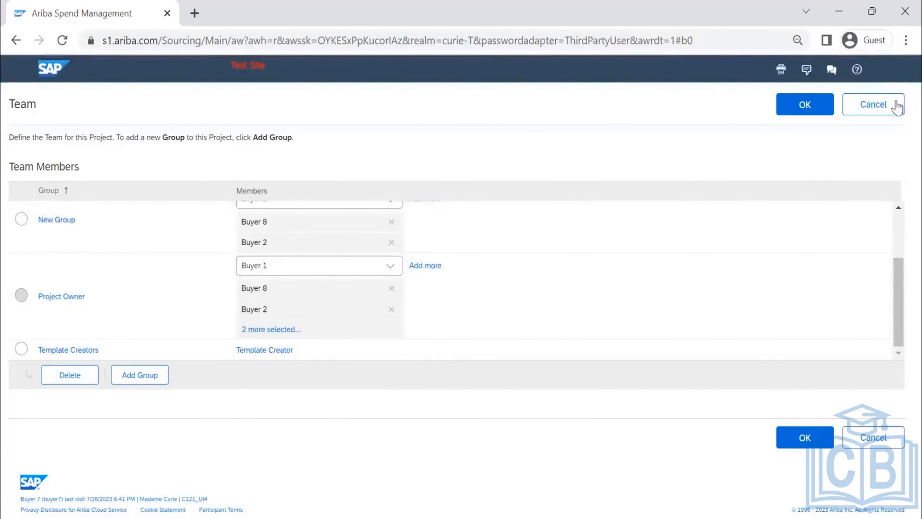
pyautogui.click(891, 106)
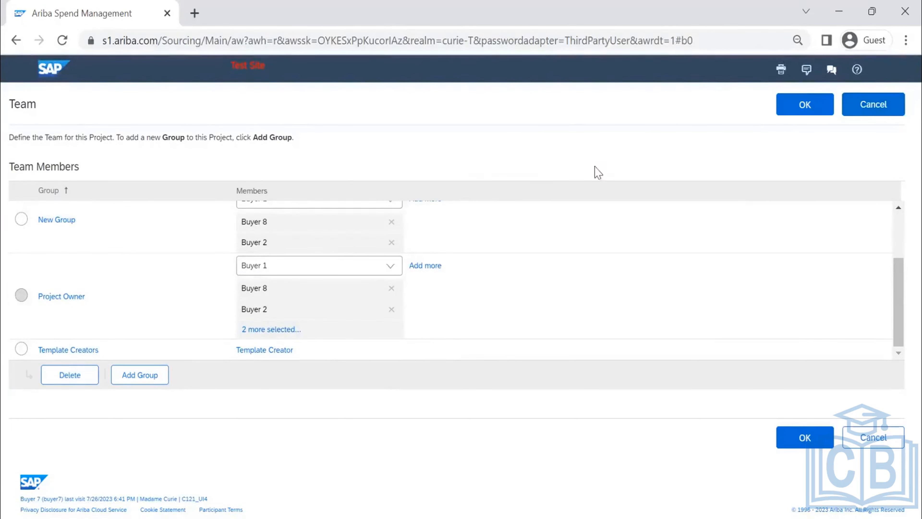
# Start creating a new template from the Documents area of Templates.
pyautogui.click(114, 146)
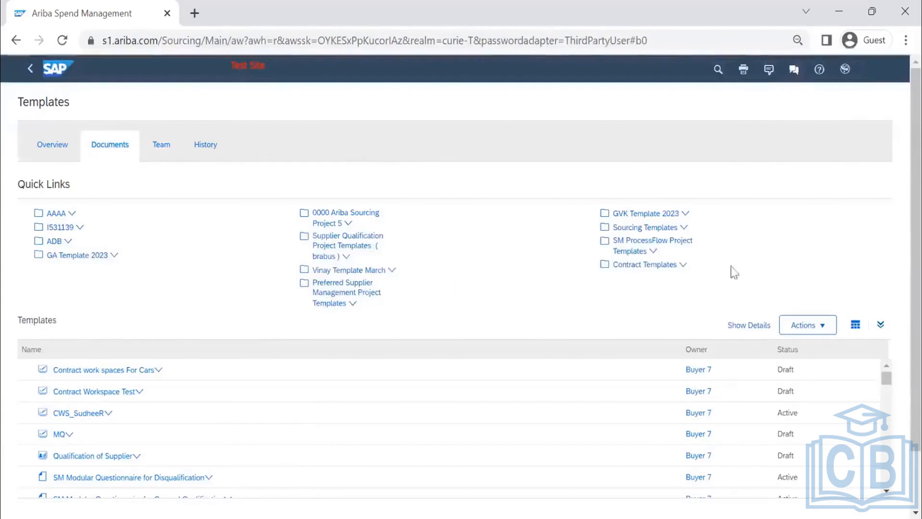
pyautogui.scroll(-2, 288, 477)
pyautogui.scroll(-3, 218, 368)
pyautogui.scroll(-10, 218, 369)
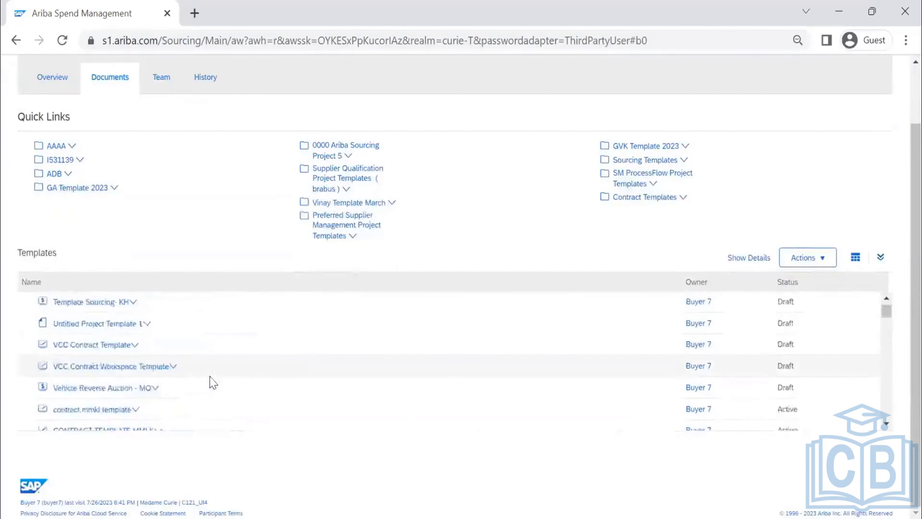
pyautogui.scroll(-6, 204, 394)
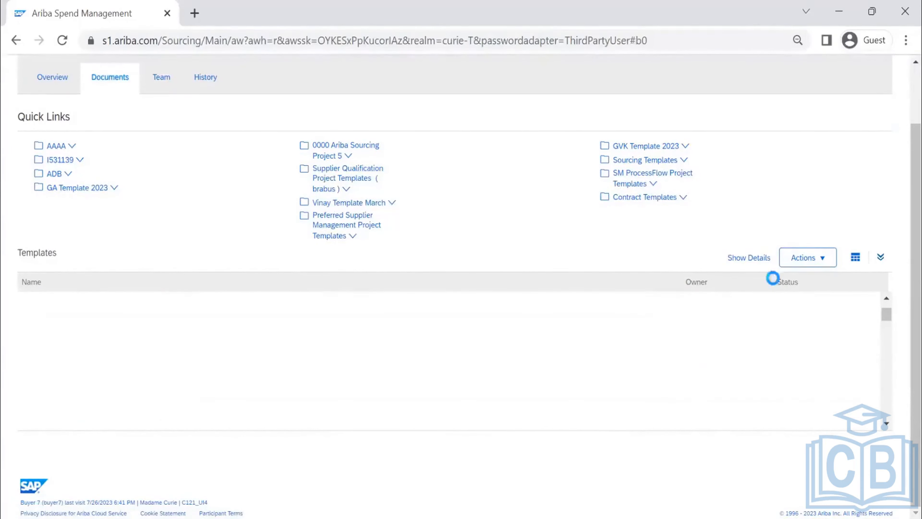
pyautogui.click(799, 269)
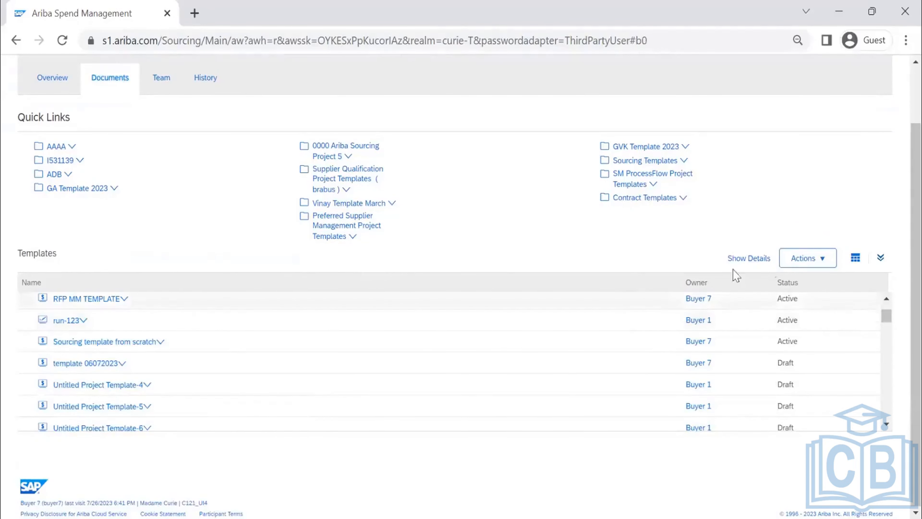
pyautogui.click(806, 261)
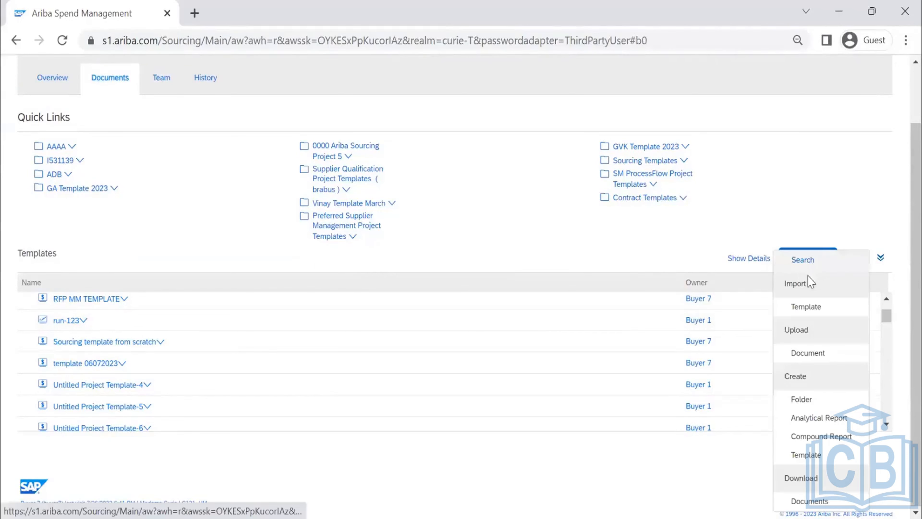
pyautogui.click(811, 455)
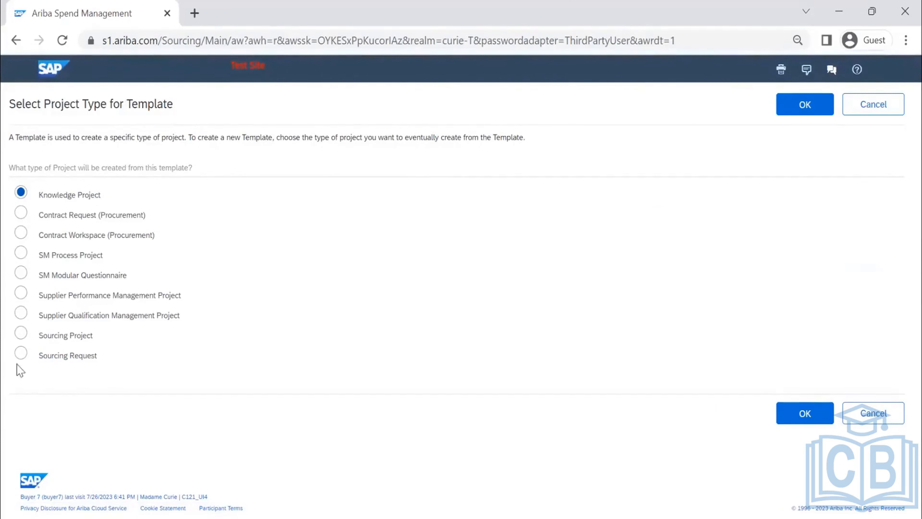
pyautogui.click(21, 353)
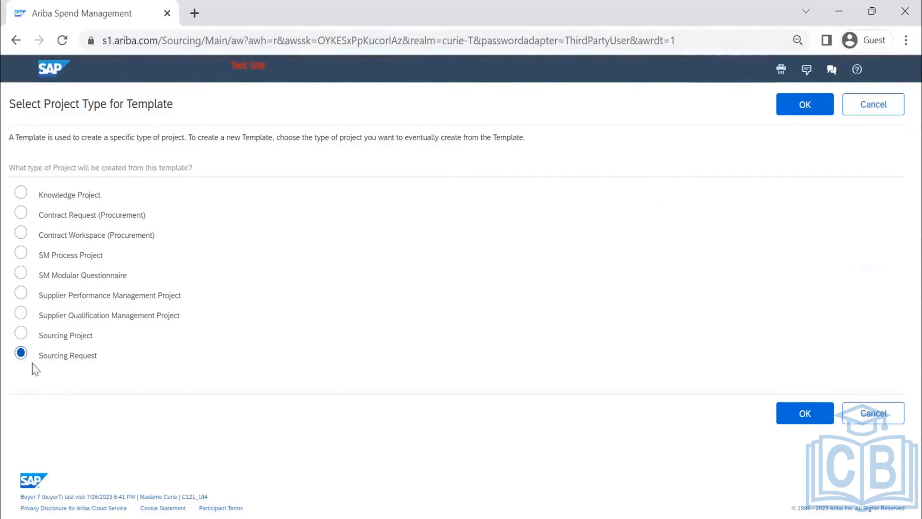
pyautogui.click(21, 333)
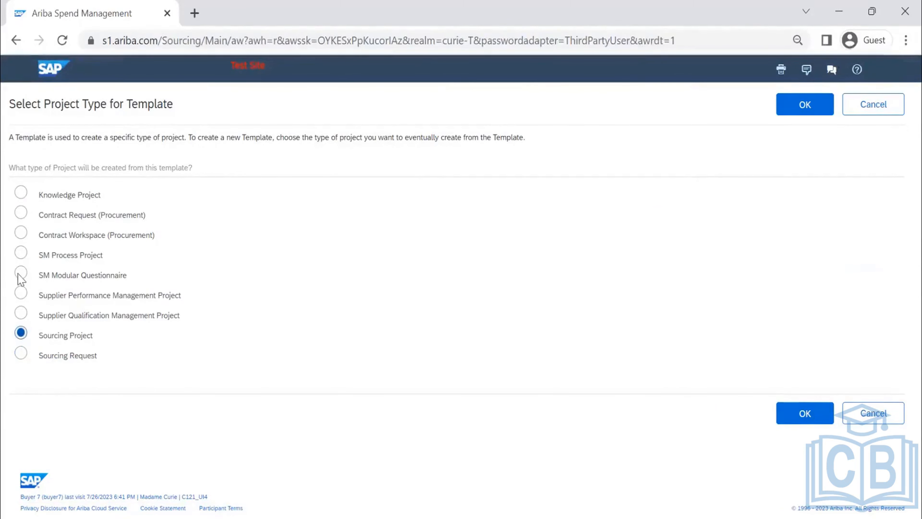
pyautogui.click(21, 232)
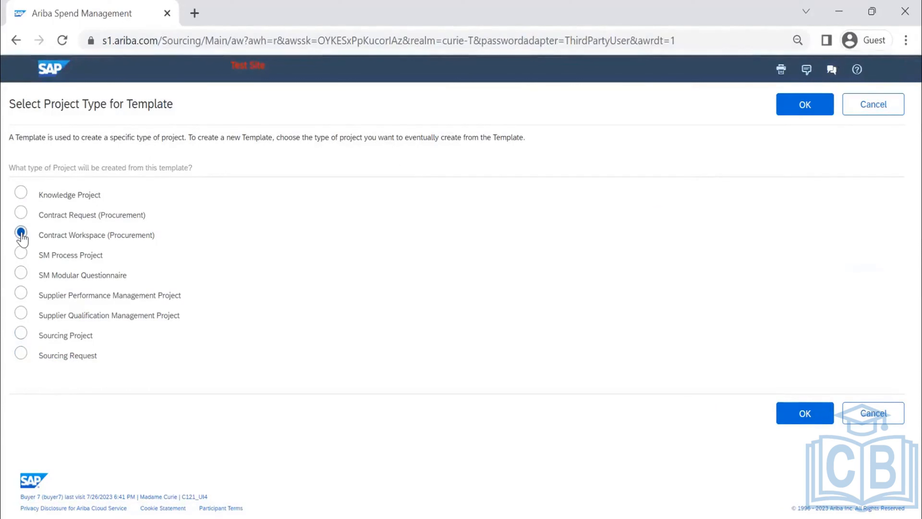
pyautogui.click(20, 213)
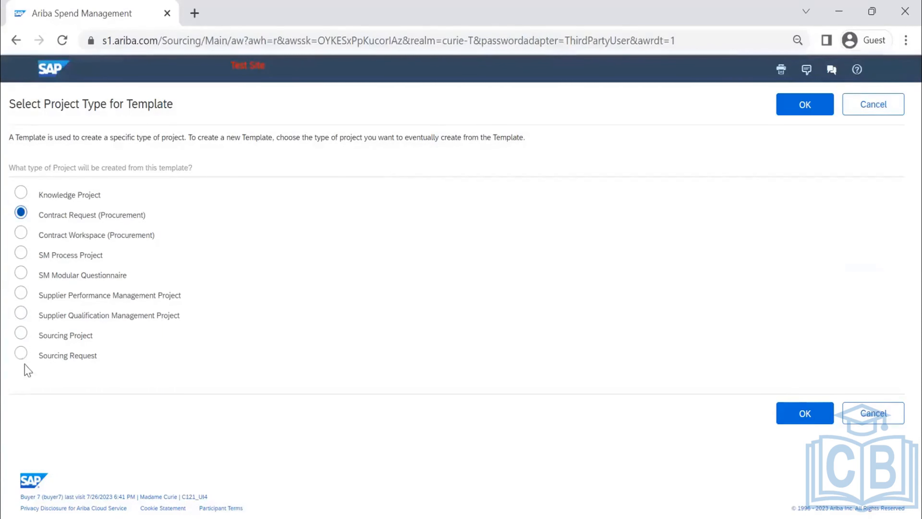
# Choose Sourcing Project as the template's project type and name the template SOURCING PROJECT TEMPLATE 27TH JUL 2023.
pyautogui.click(62, 336)
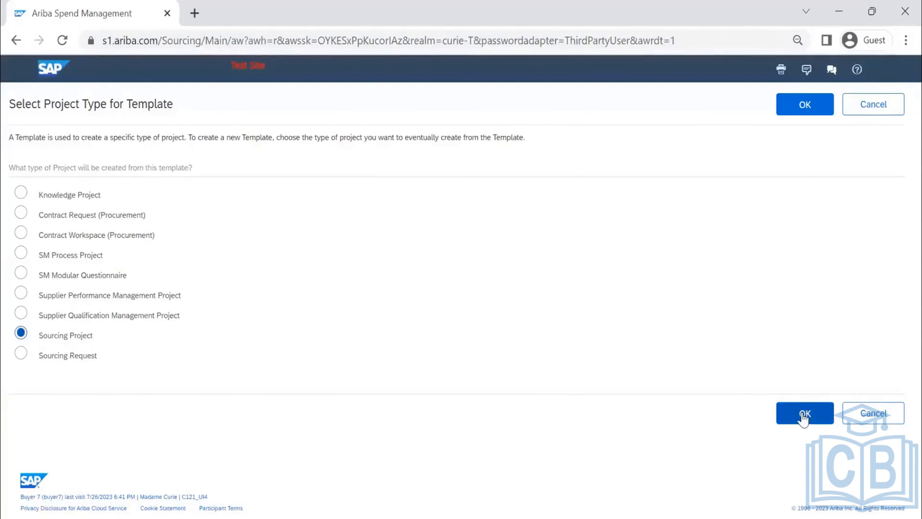
pyautogui.click(796, 421)
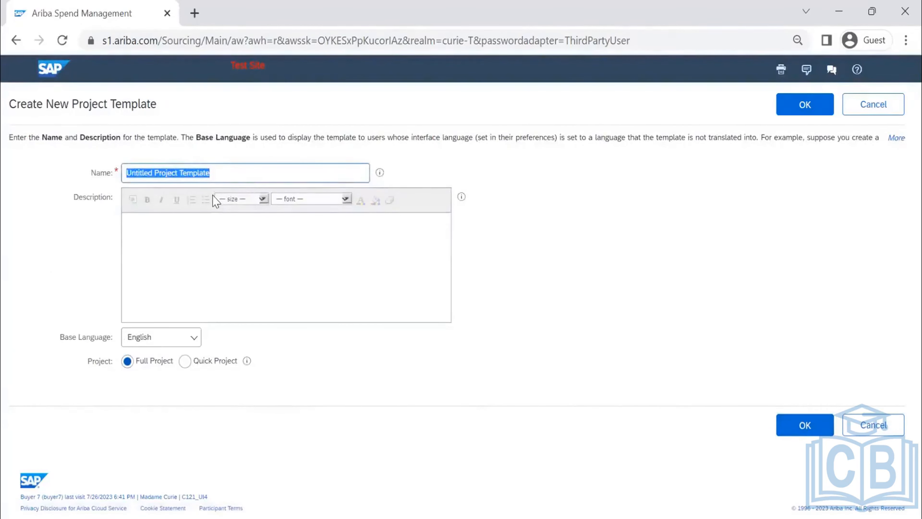
pyautogui.write('27TH')
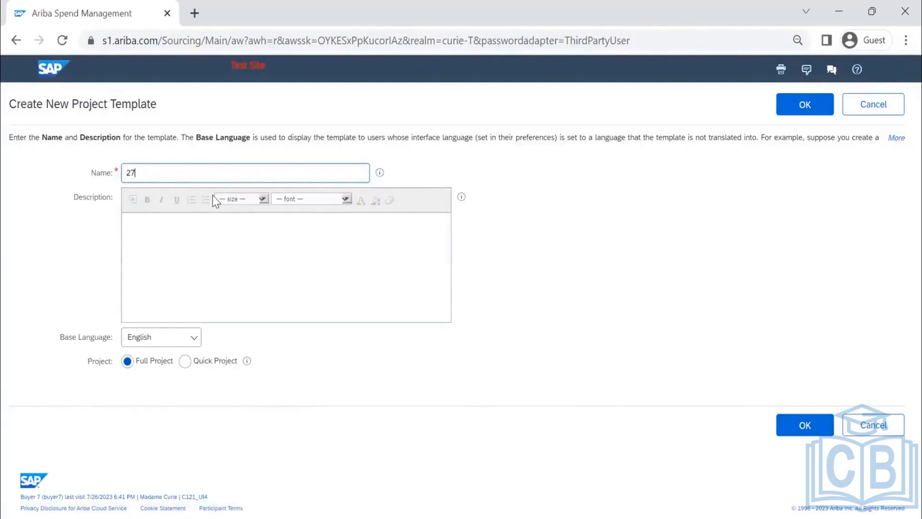
pyautogui.press('BackSpace')
pyautogui.press('BackSpace')
pyautogui.press('BackSpace')
pyautogui.press('BackSpace')
pyautogui.write('SOURCING PROJECT')
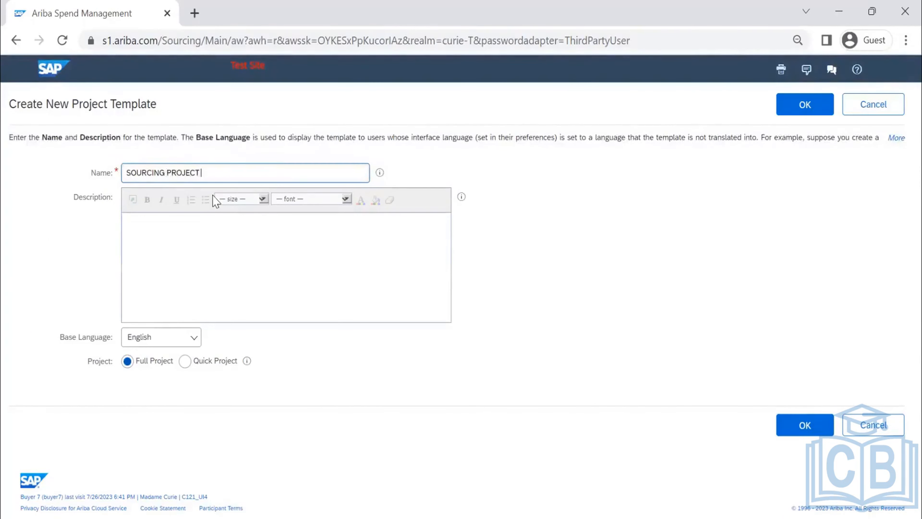
pyautogui.write(' TEMPLATE 27TH JUL 2023')
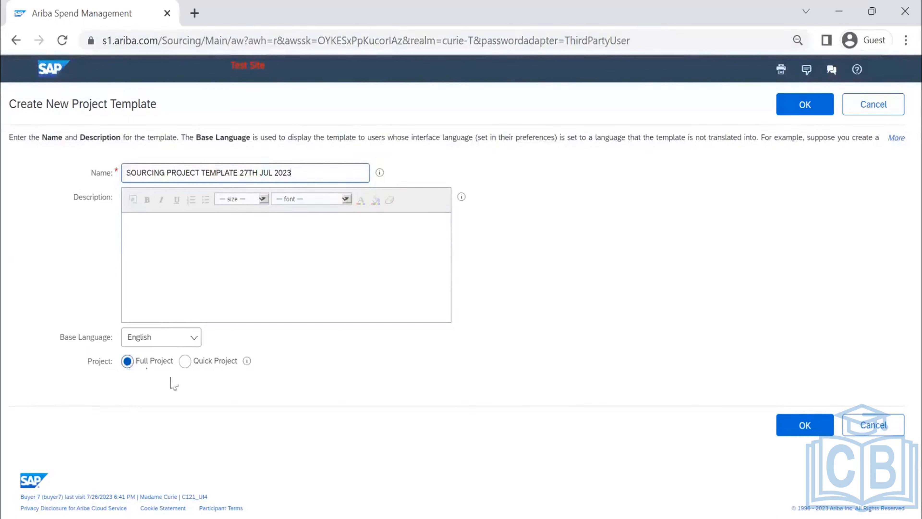
# Set the new template to Quick Project with the event type RFP.
pyautogui.click(185, 361)
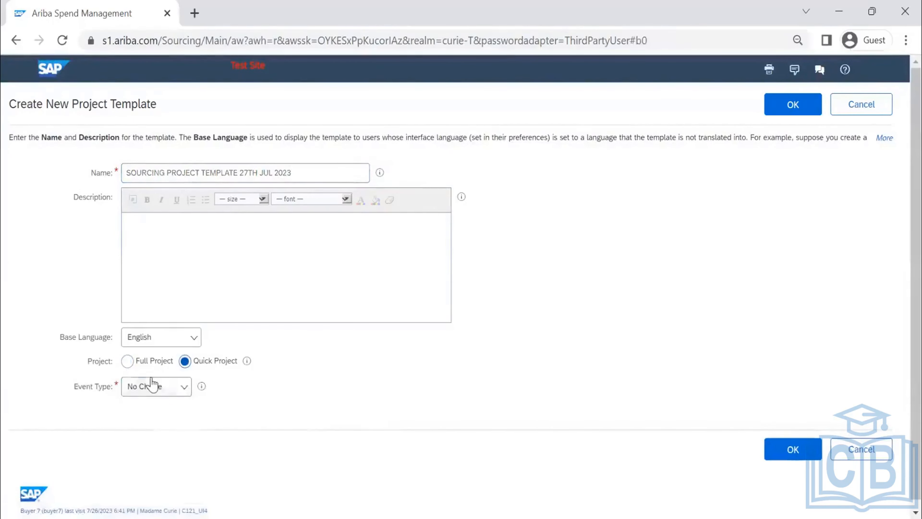
pyautogui.click(152, 386)
pyautogui.click(160, 445)
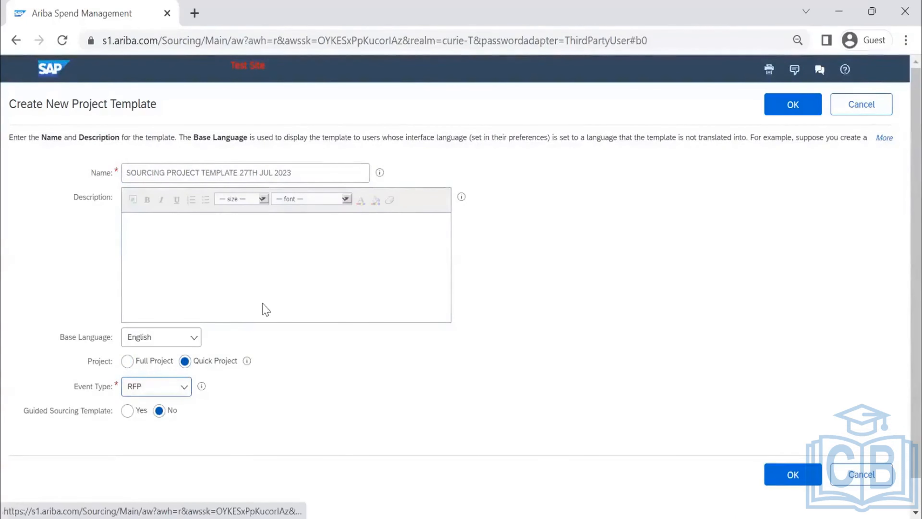
# Insert RFP before TEMPLATE in the template's name and create the template.
pyautogui.write('RFP')
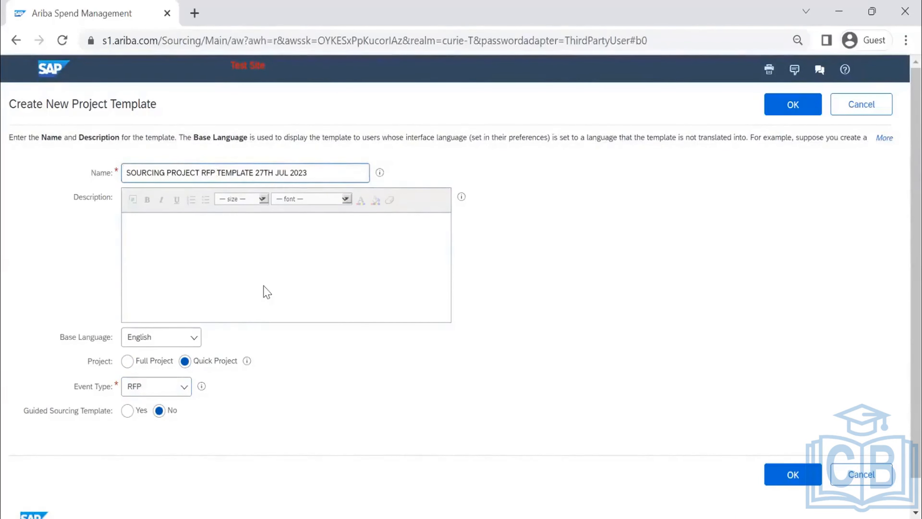
pyautogui.scroll(-1, 258, 391)
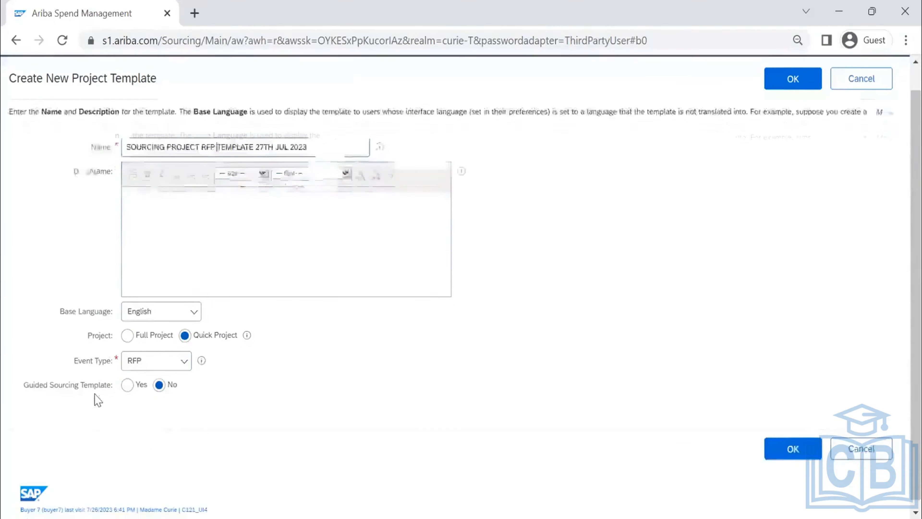
pyautogui.click(786, 80)
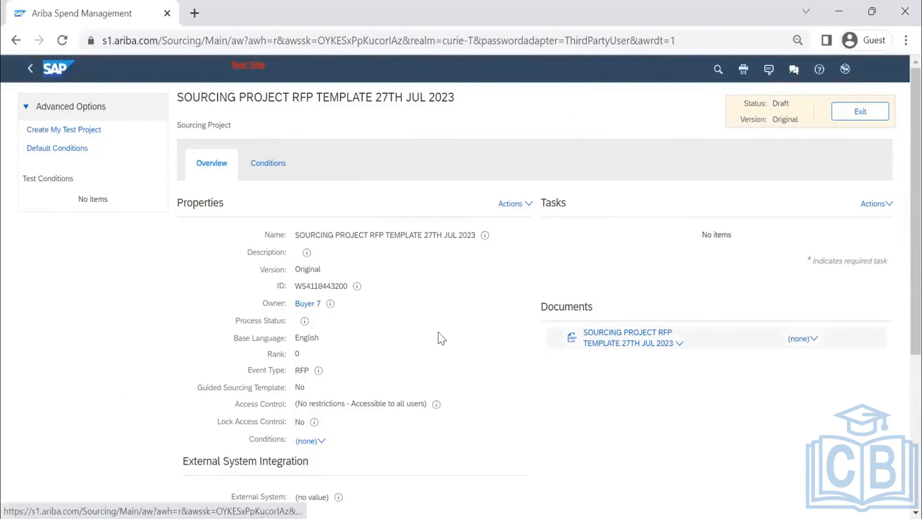
# Open the new template's RFP event document for editing from its overview.
pyautogui.scroll(-6, 441, 338)
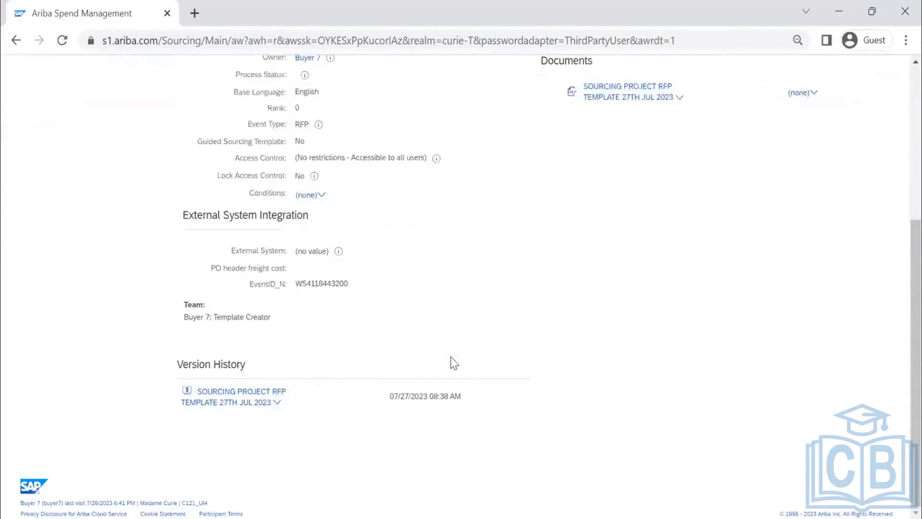
pyautogui.scroll(4, 452, 362)
pyautogui.scroll(3, 454, 363)
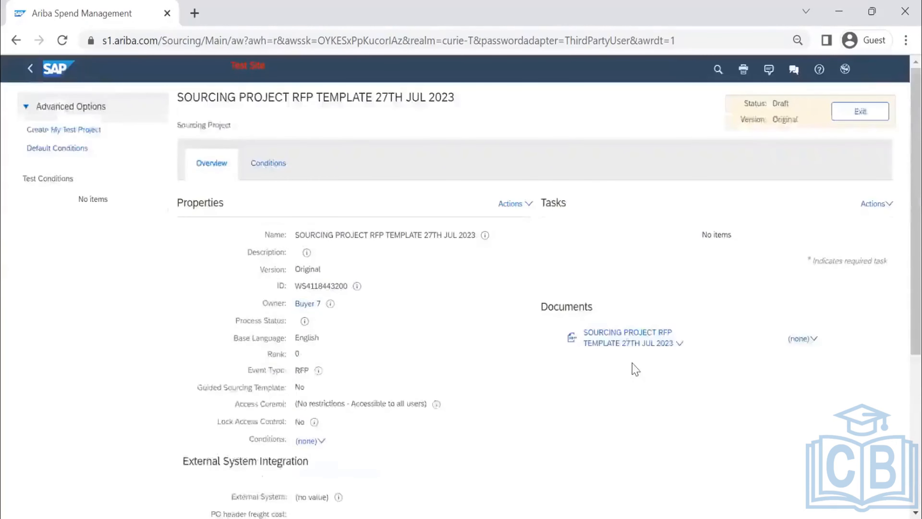
pyautogui.click(639, 345)
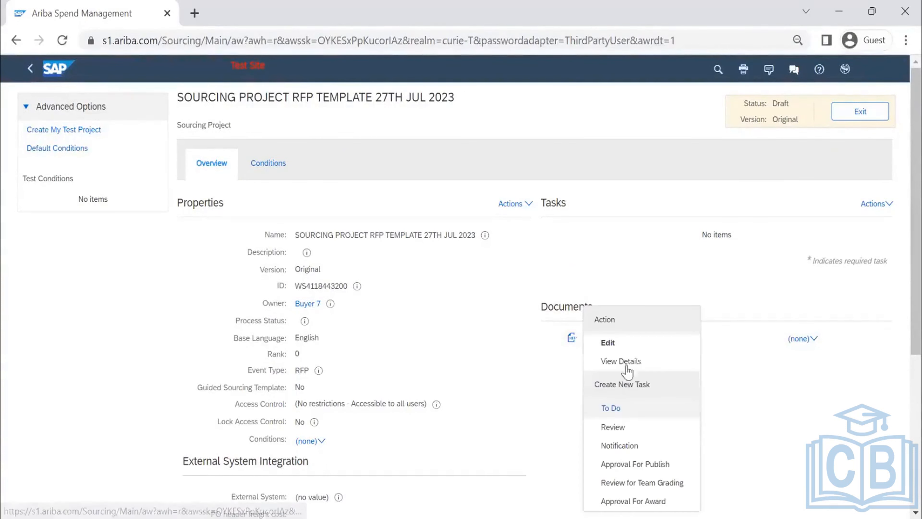
pyautogui.click(622, 349)
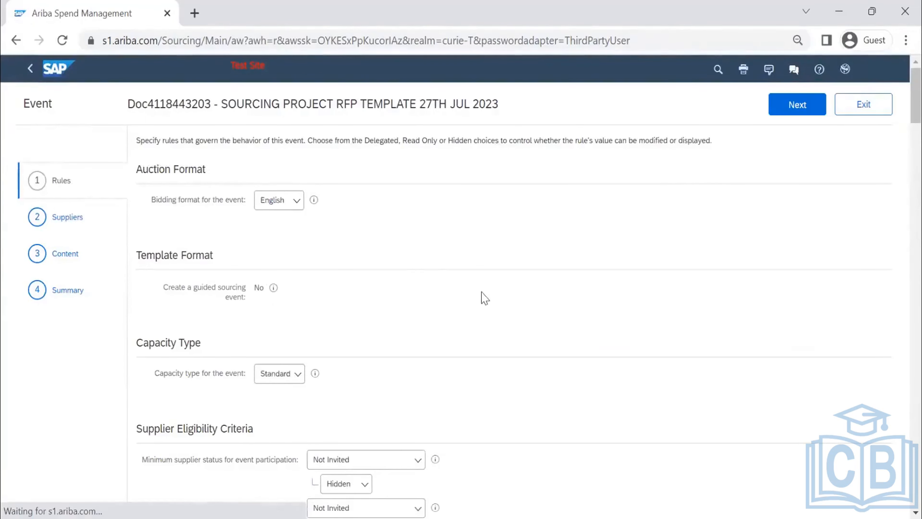
# Look through the event's rules and examine the available bidding formats, leaving English selected.
pyautogui.scroll(-4, 481, 311)
pyautogui.scroll(-15, 482, 311)
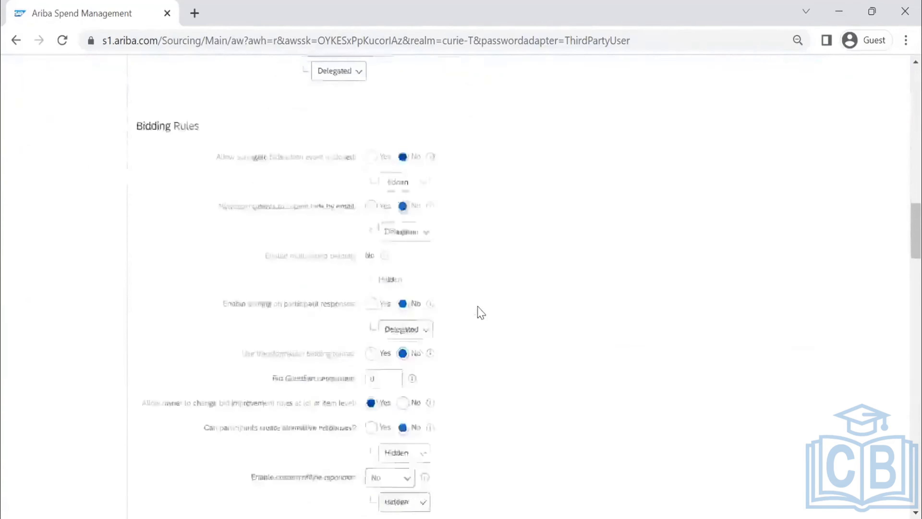
pyautogui.scroll(8, 483, 311)
pyautogui.scroll(10, 484, 311)
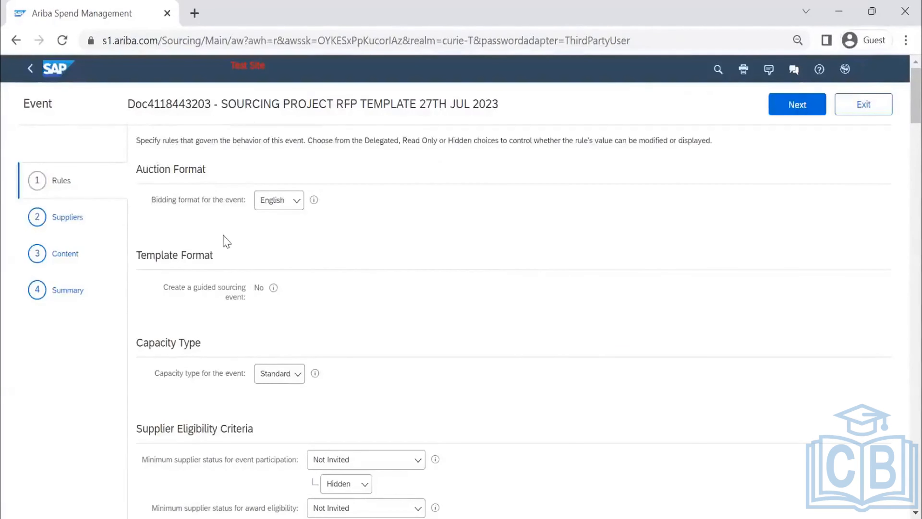
pyautogui.click(269, 207)
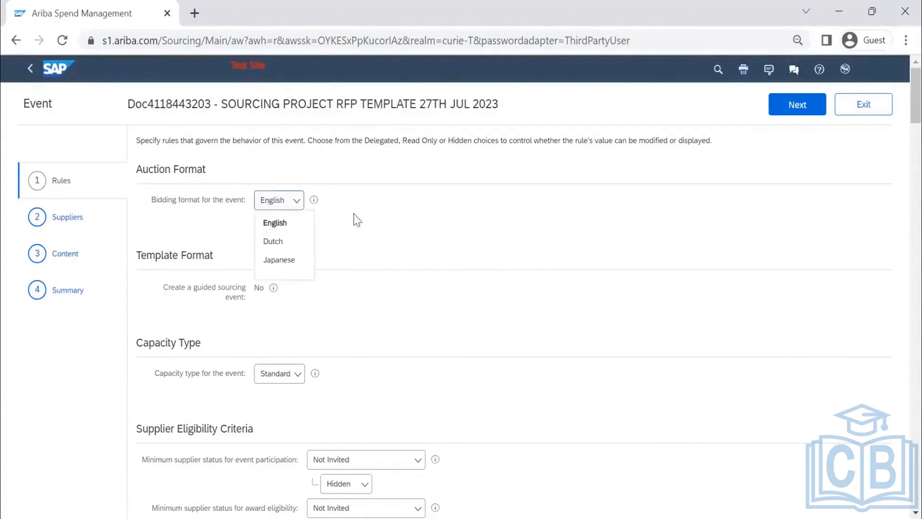
pyautogui.click(273, 221)
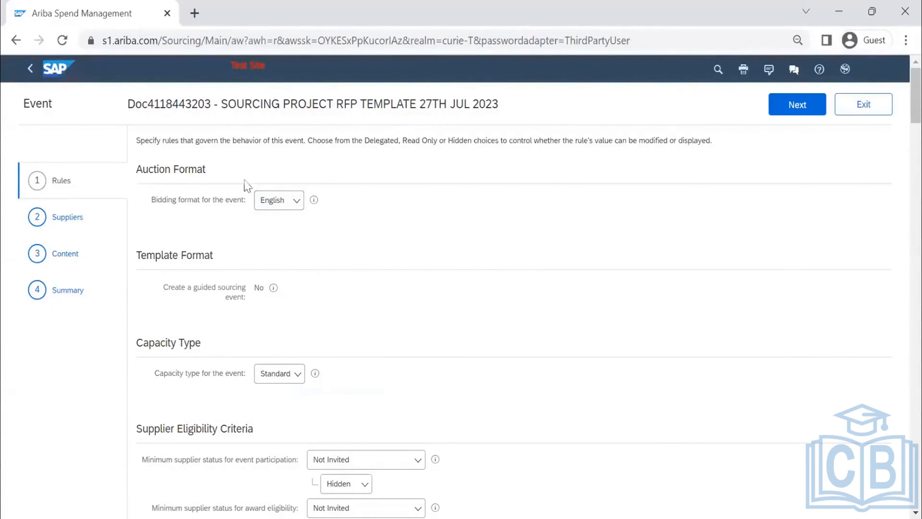
pyautogui.click(273, 200)
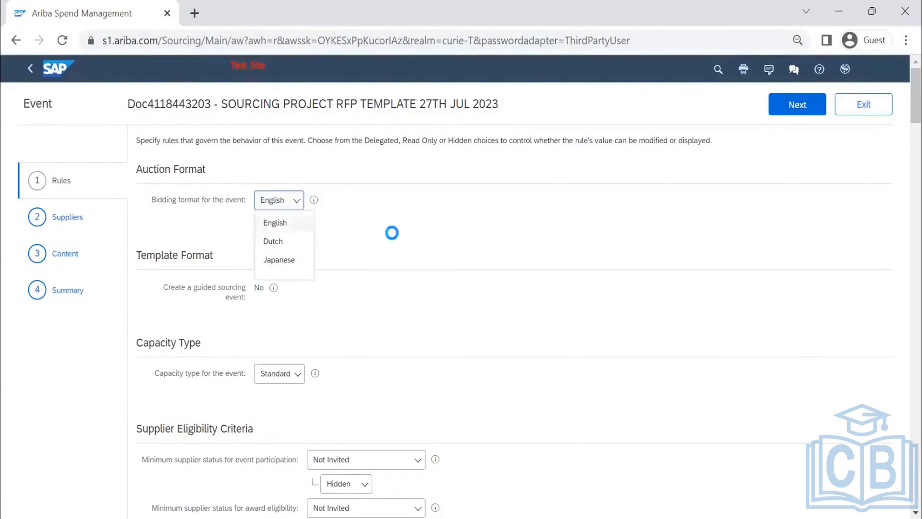
pyautogui.click(392, 233)
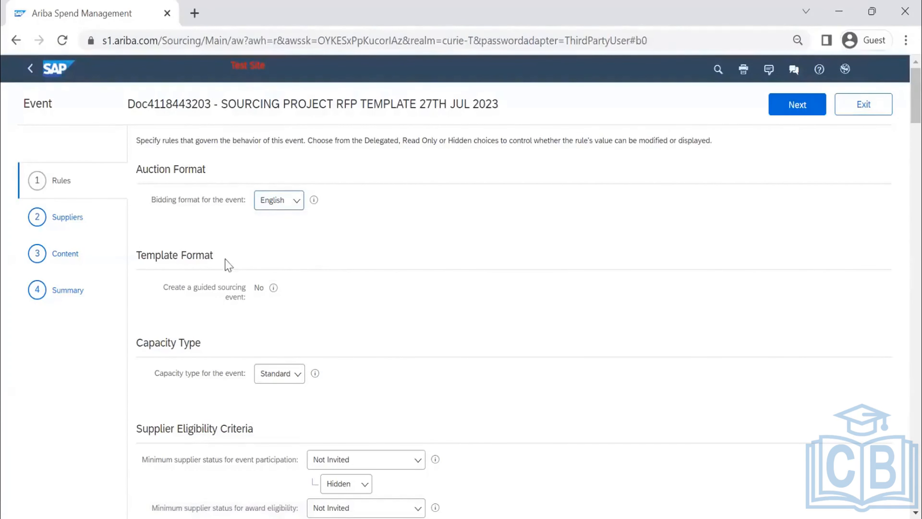
# Examine the available capacity types for the event, leaving Standard selected.
pyautogui.scroll(-2, 198, 284)
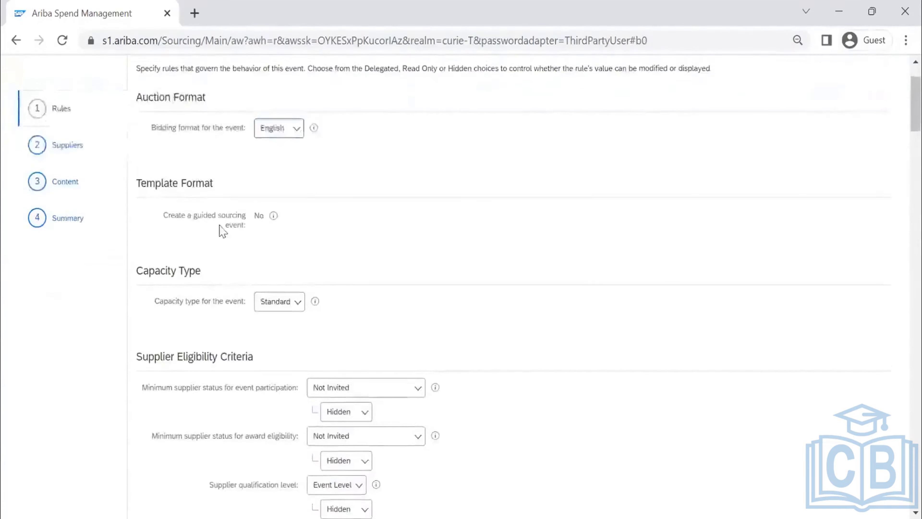
pyautogui.scroll(2, 208, 229)
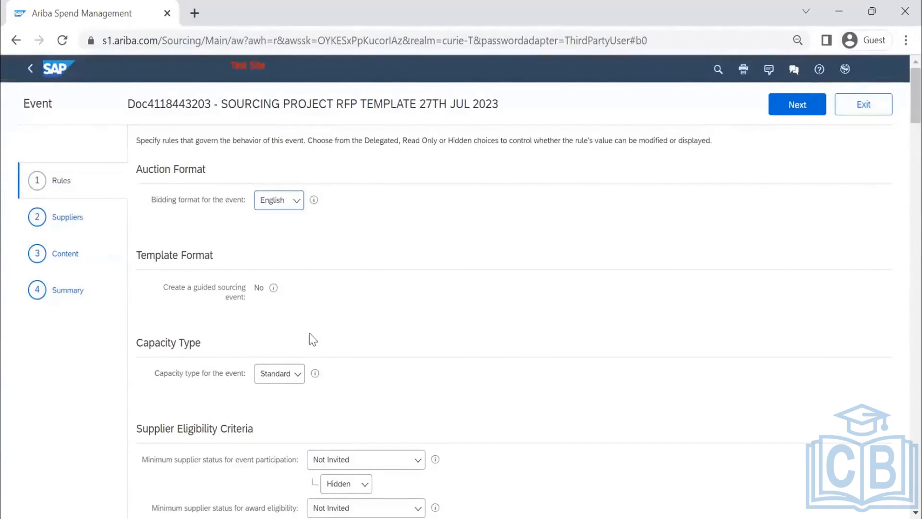
pyautogui.scroll(-2, 313, 339)
pyautogui.click(285, 302)
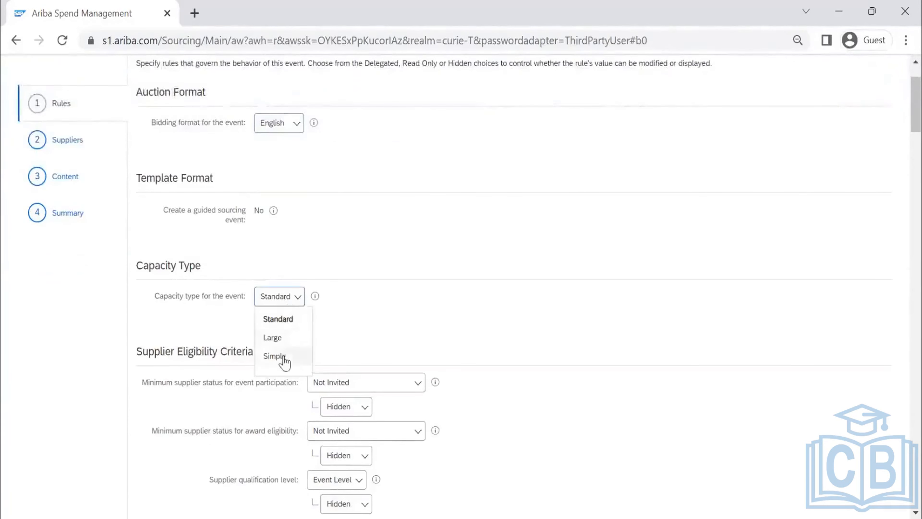
pyautogui.click(296, 321)
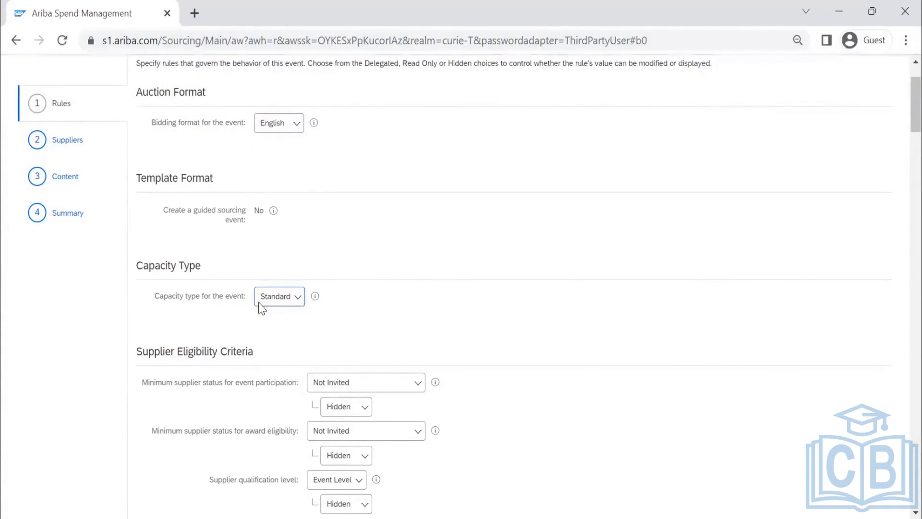
pyautogui.click(279, 297)
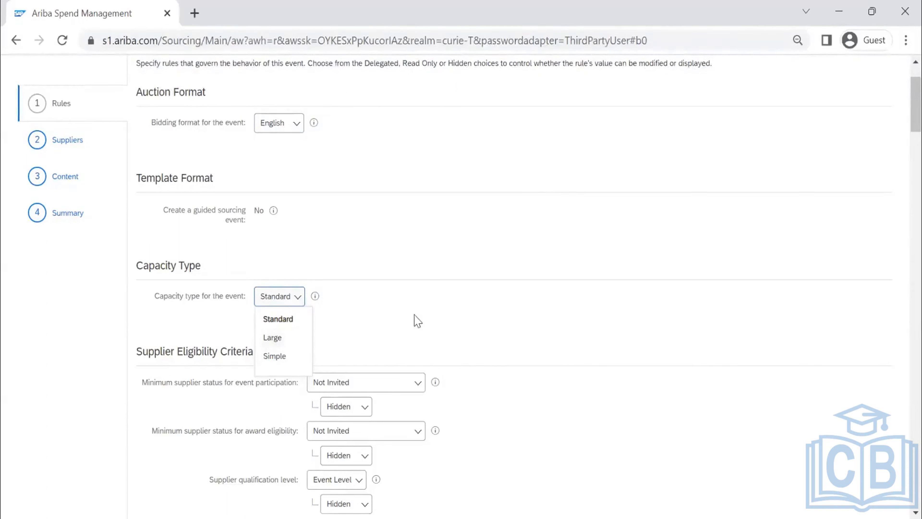
pyautogui.click(406, 216)
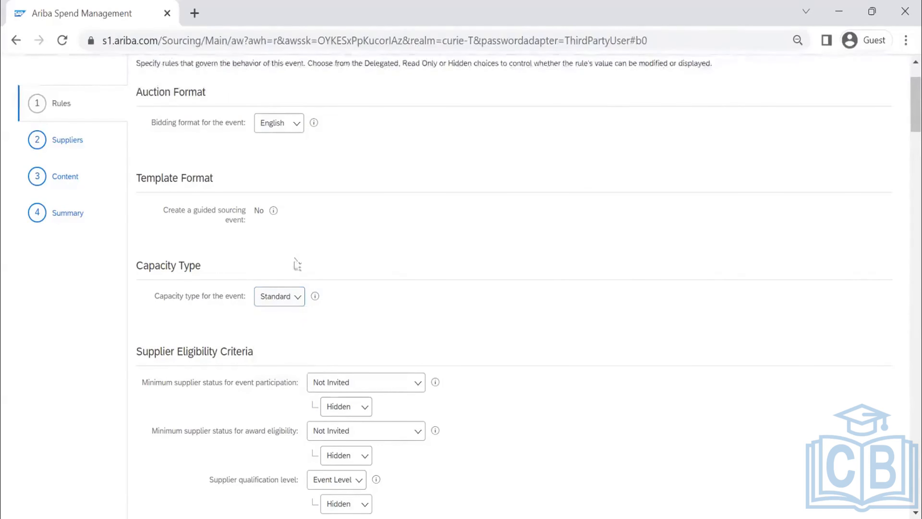
# Set the minimum supplier status for event participation to Registered and make that rule Read Only.
pyautogui.scroll(-4, 296, 276)
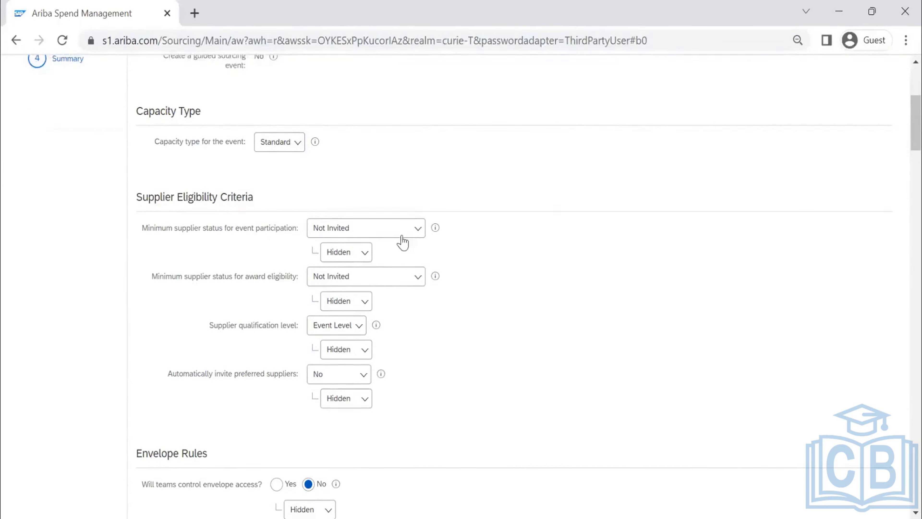
pyautogui.scroll(5, 373, 120)
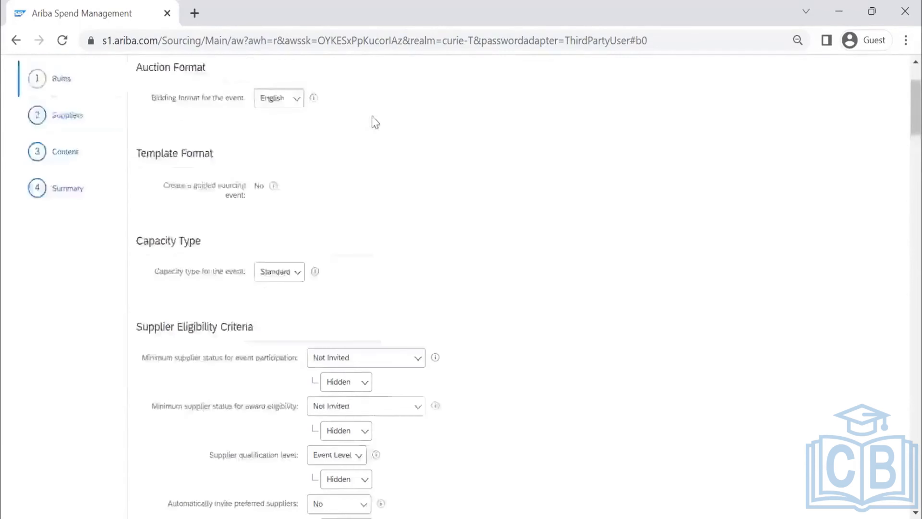
pyautogui.scroll(-4, 397, 200)
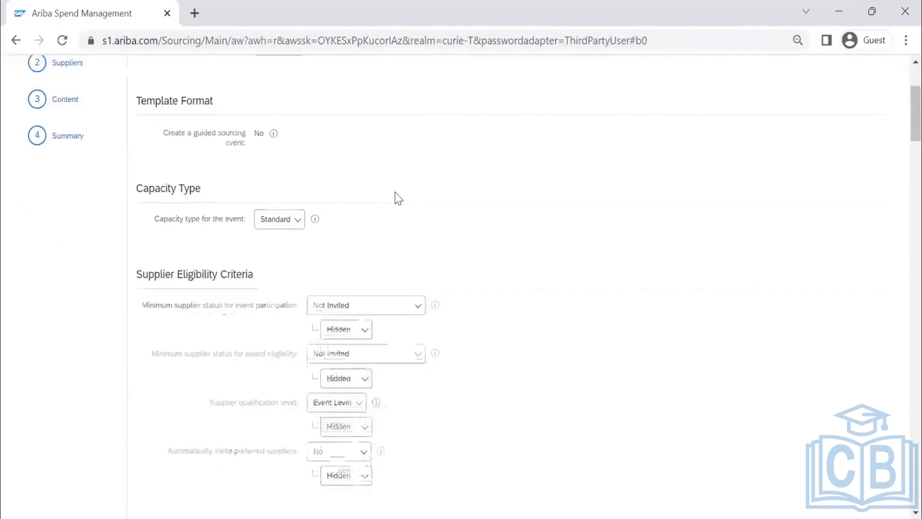
pyautogui.click(391, 312)
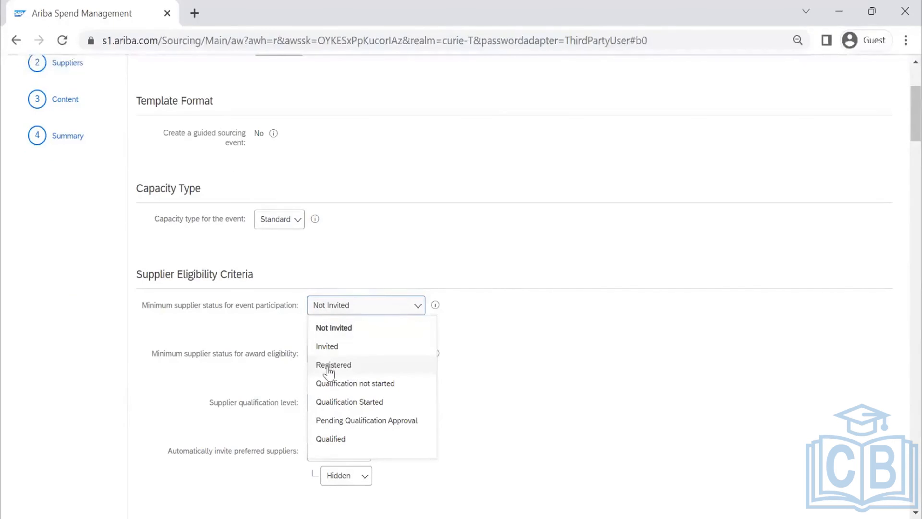
pyautogui.click(349, 365)
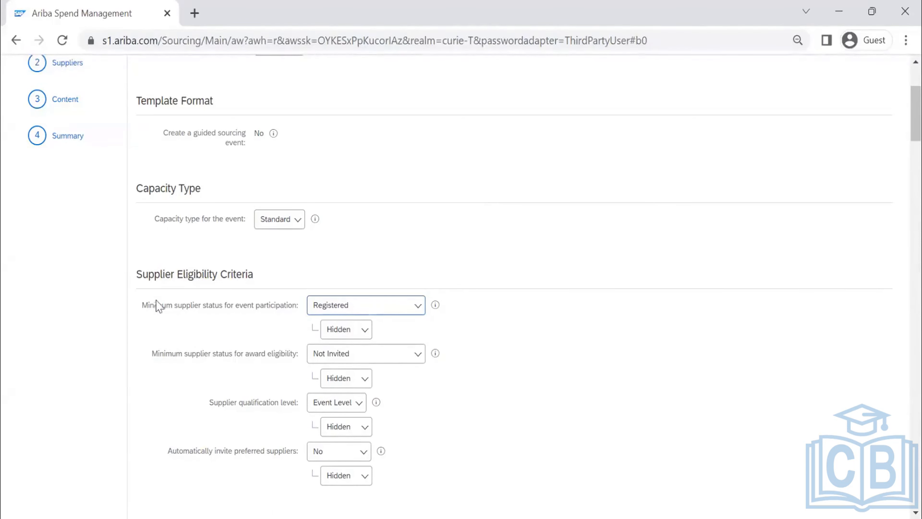
pyautogui.click(351, 338)
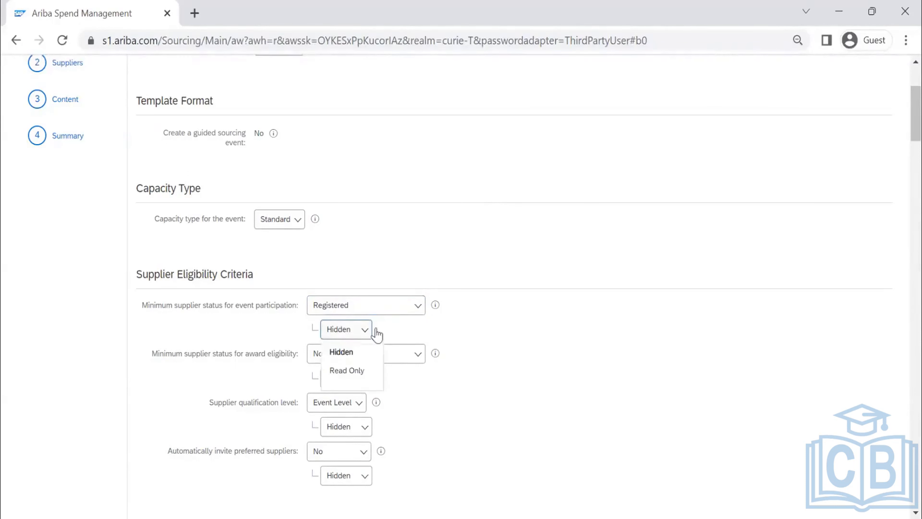
pyautogui.click(163, 319)
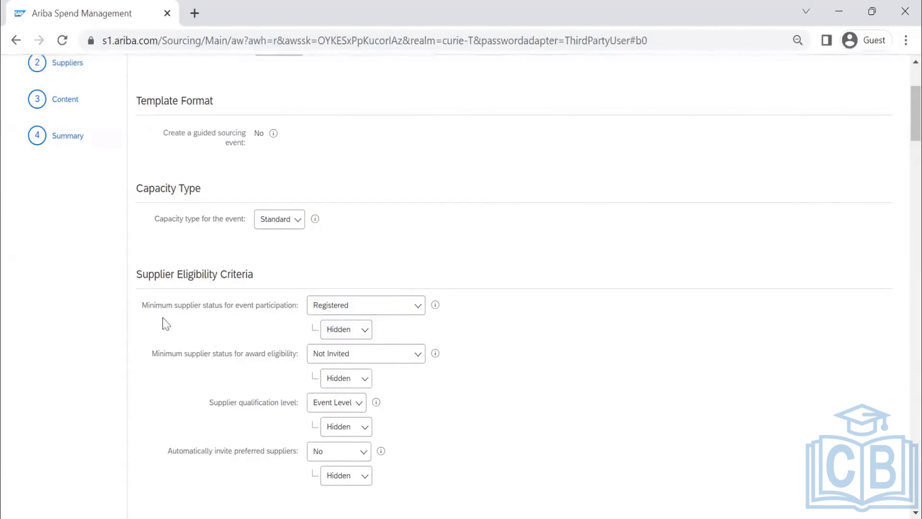
pyautogui.click(330, 336)
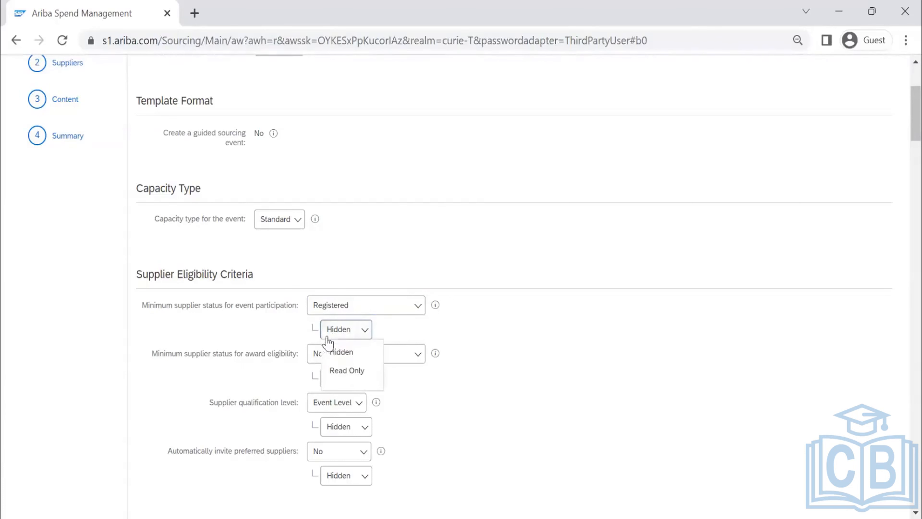
pyautogui.click(347, 372)
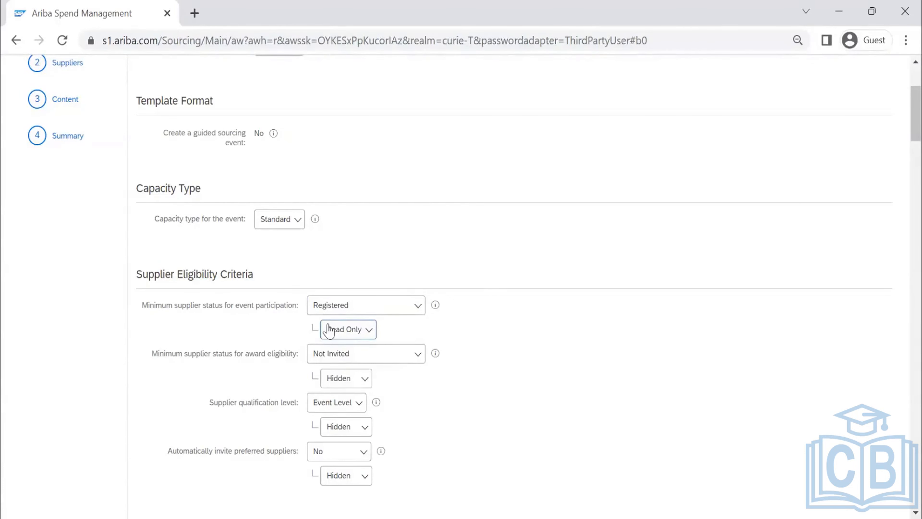
# Examine the status and visibility choices of the minimum supplier status rule for event participation, leaving them as set.
pyautogui.click(383, 307)
pyautogui.scroll(1, 195, 263)
pyautogui.scroll(1, 192, 287)
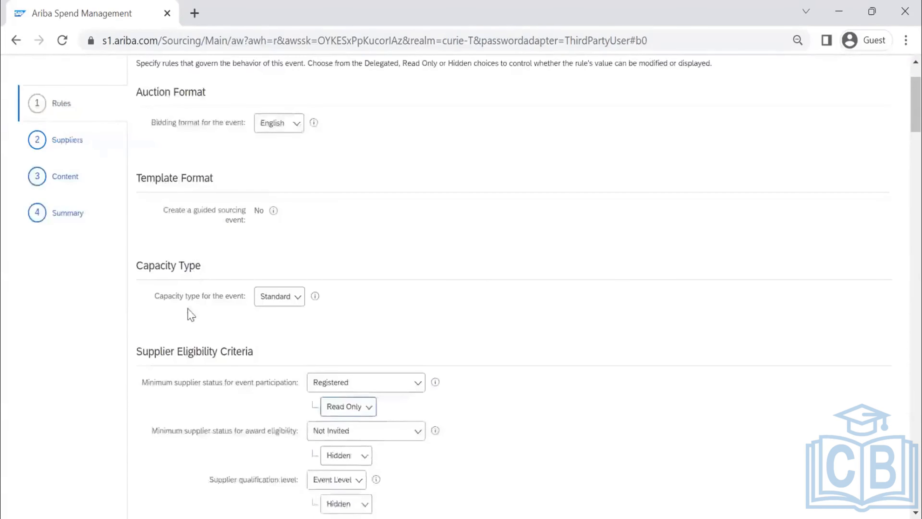
pyautogui.scroll(-2, 192, 314)
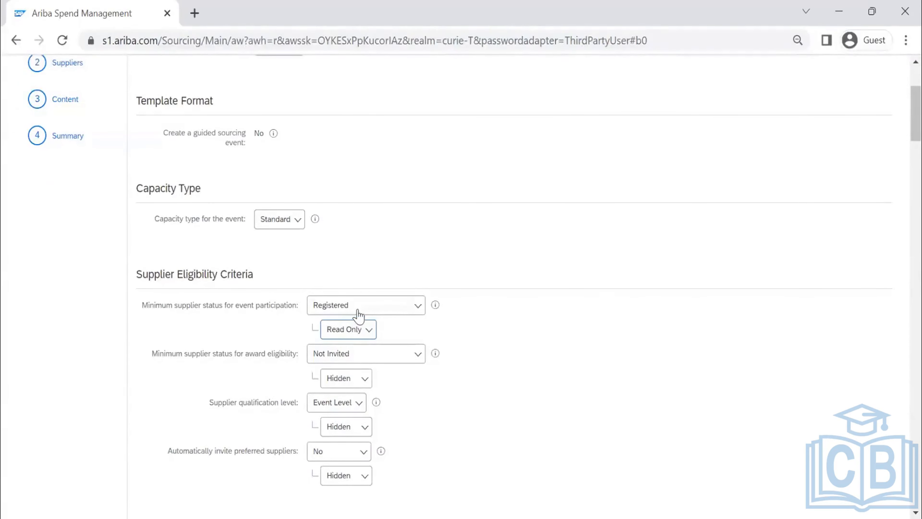
pyautogui.click(360, 331)
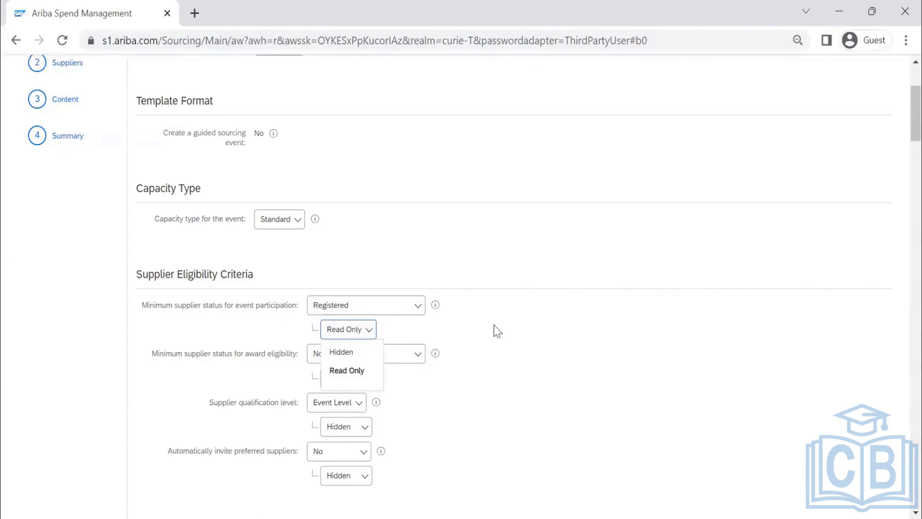
pyautogui.click(332, 326)
pyautogui.click(340, 333)
pyautogui.click(192, 327)
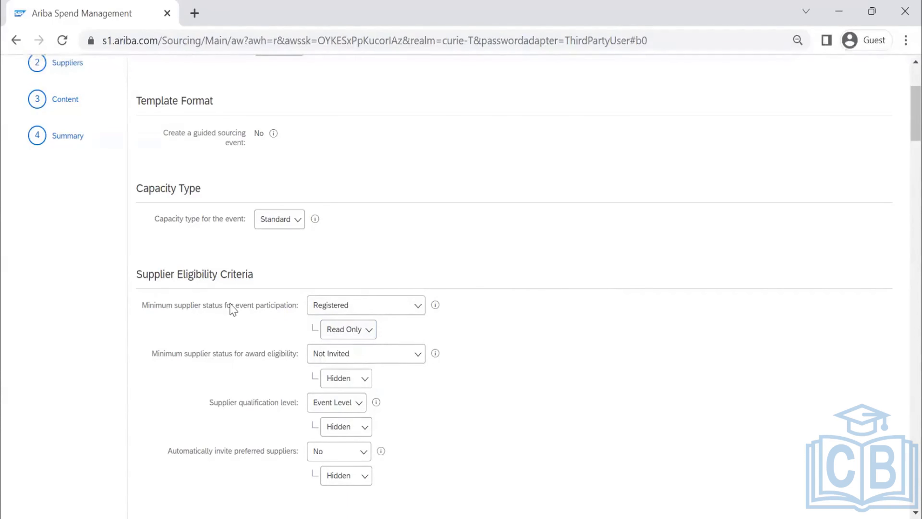
# Set the minimum supplier status for event participation to Not Invited and make that rule Hidden.
pyautogui.scroll(-3, 216, 248)
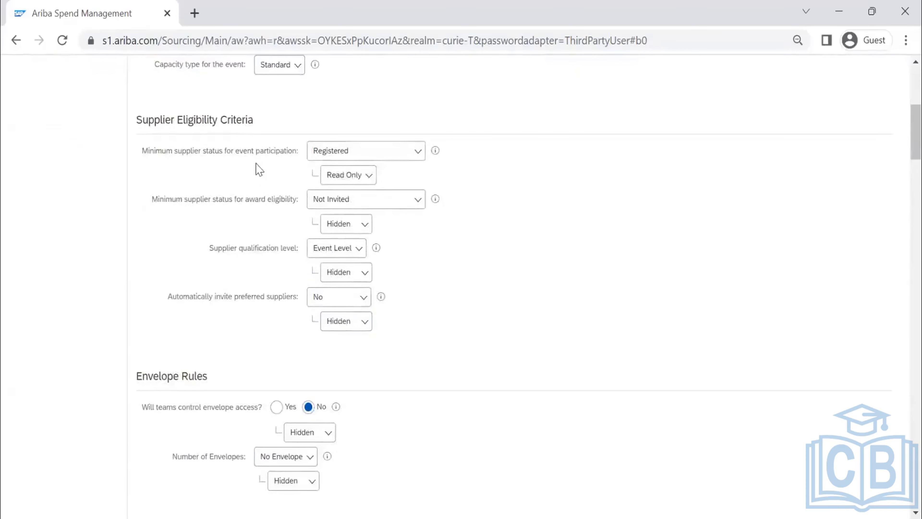
pyautogui.click(361, 152)
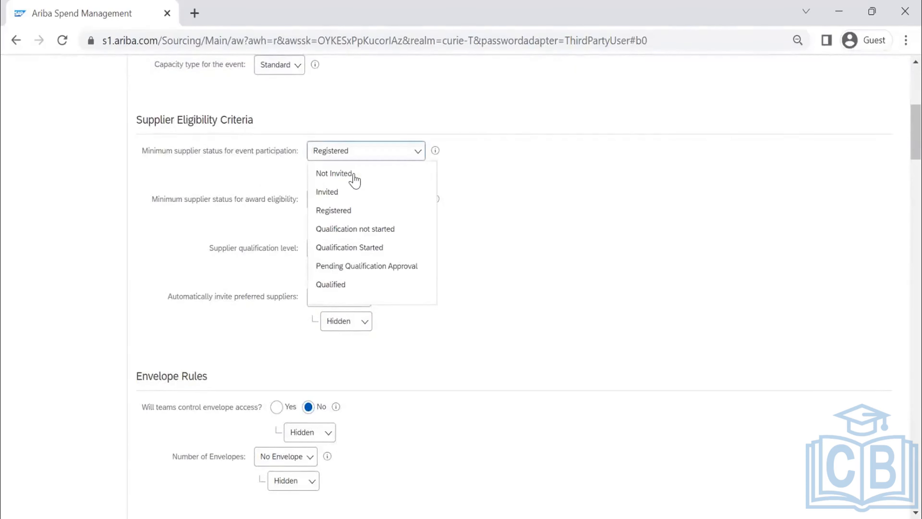
pyautogui.click(353, 175)
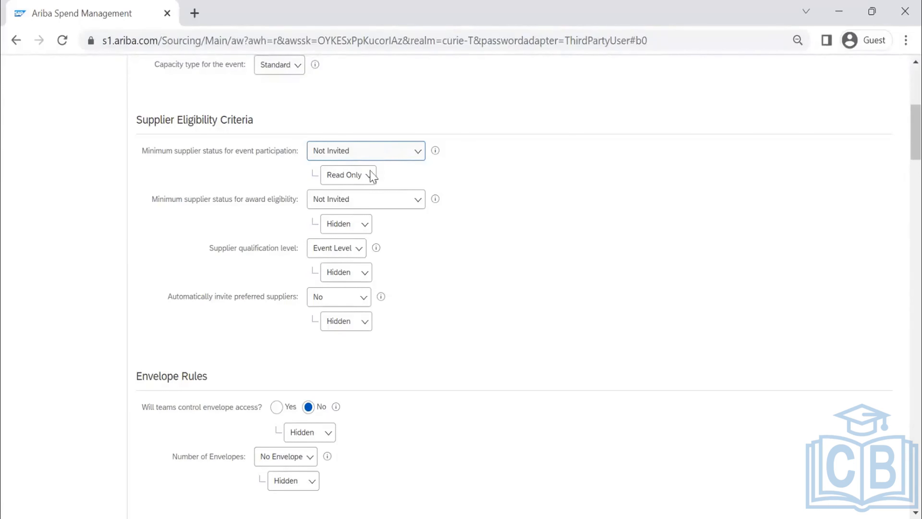
pyautogui.click(366, 178)
pyautogui.click(346, 201)
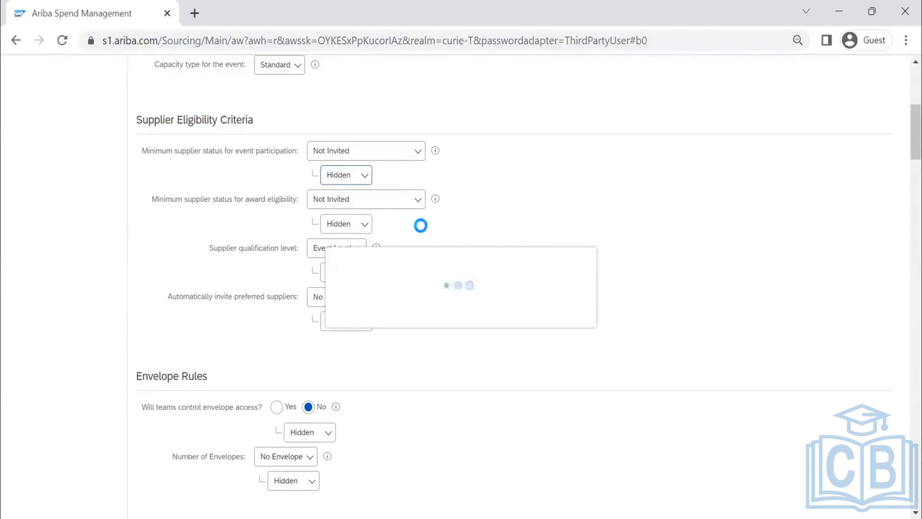
# Set the minimum supplier status for award eligibility to Registered, leave the rule Hidden, and check the supplier qualification level choices.
pyautogui.click(401, 202)
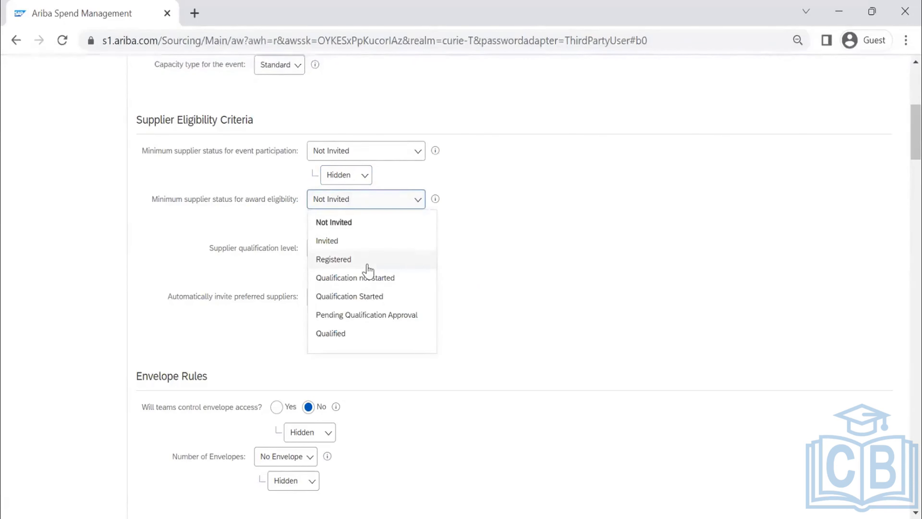
pyautogui.click(367, 265)
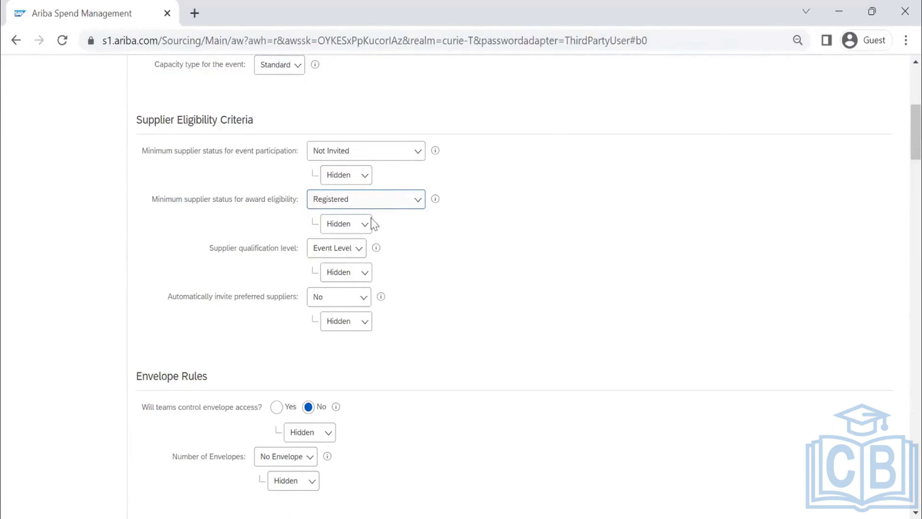
pyautogui.click(362, 228)
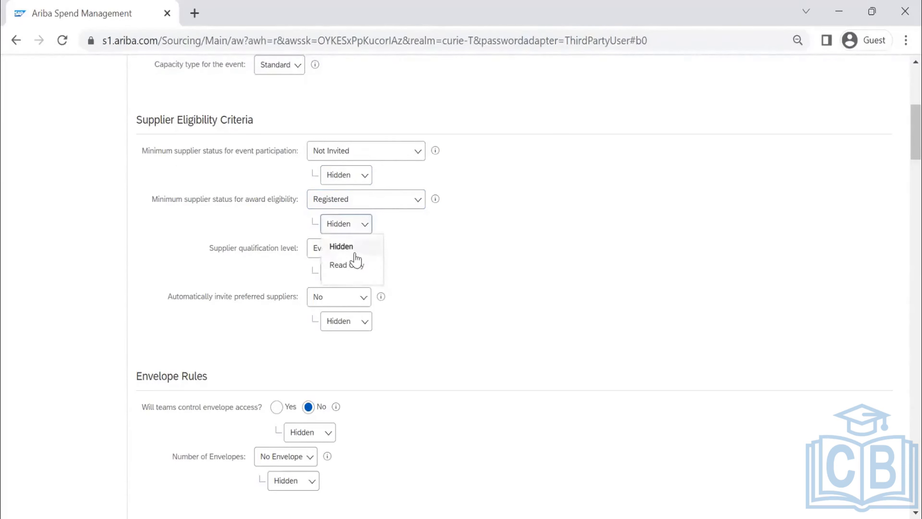
pyautogui.click(512, 190)
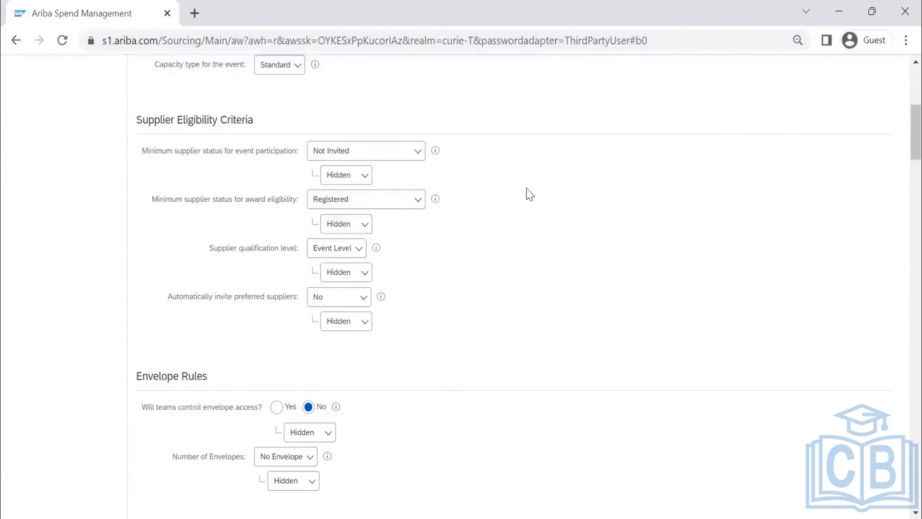
pyautogui.click(327, 254)
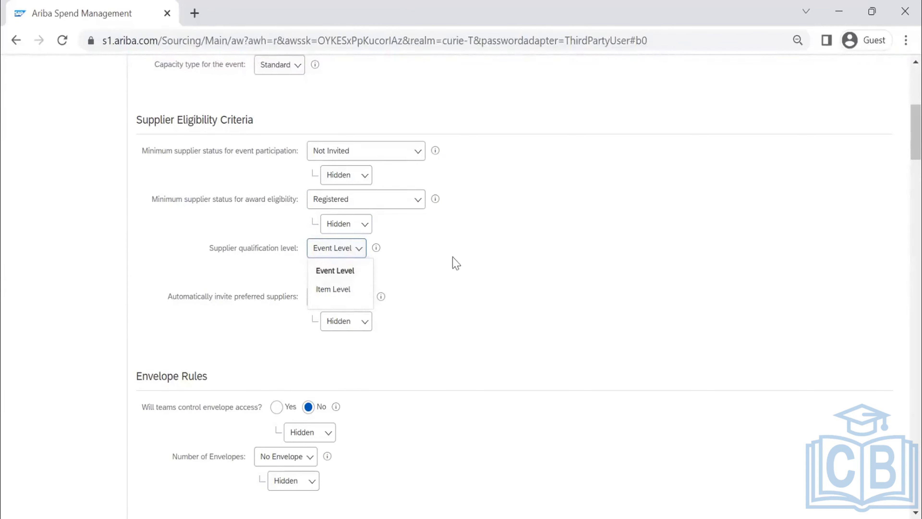
pyautogui.click(309, 250)
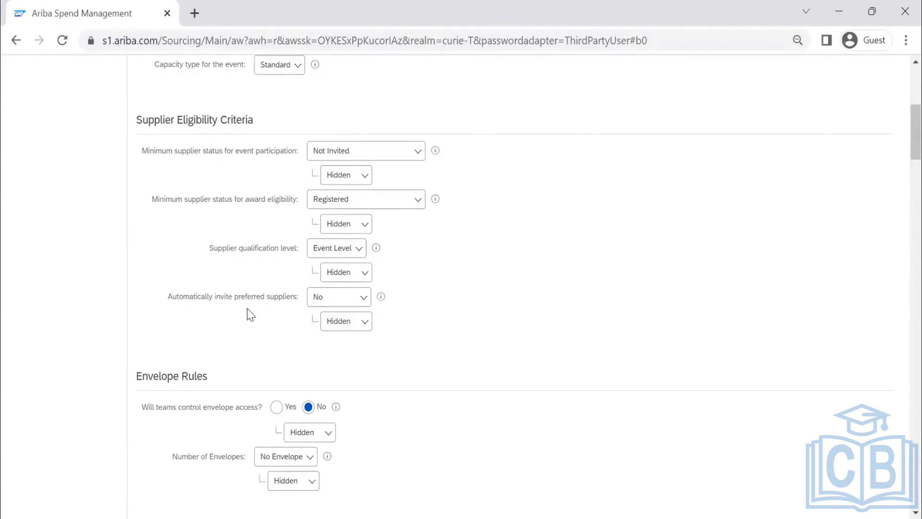
# Set the rule for automatically inviting preferred suppliers to Invite to Event.
pyautogui.click(322, 303)
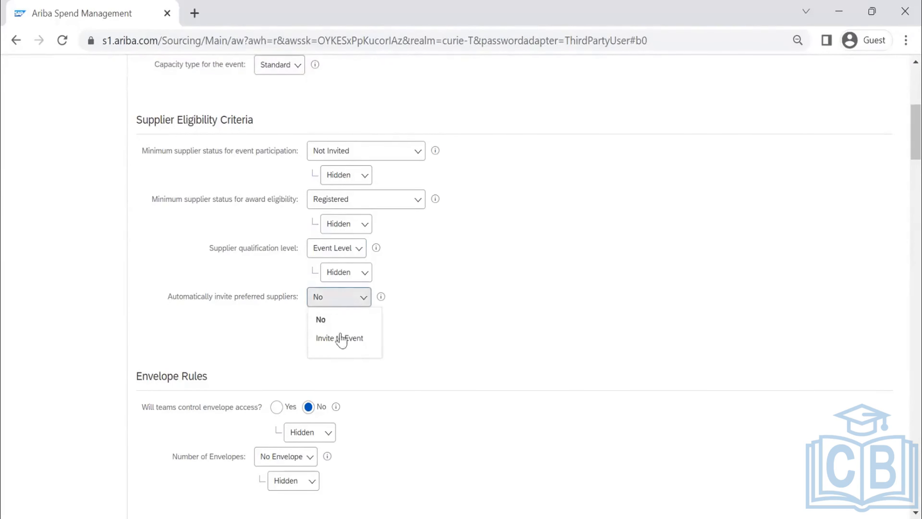
pyautogui.click(343, 345)
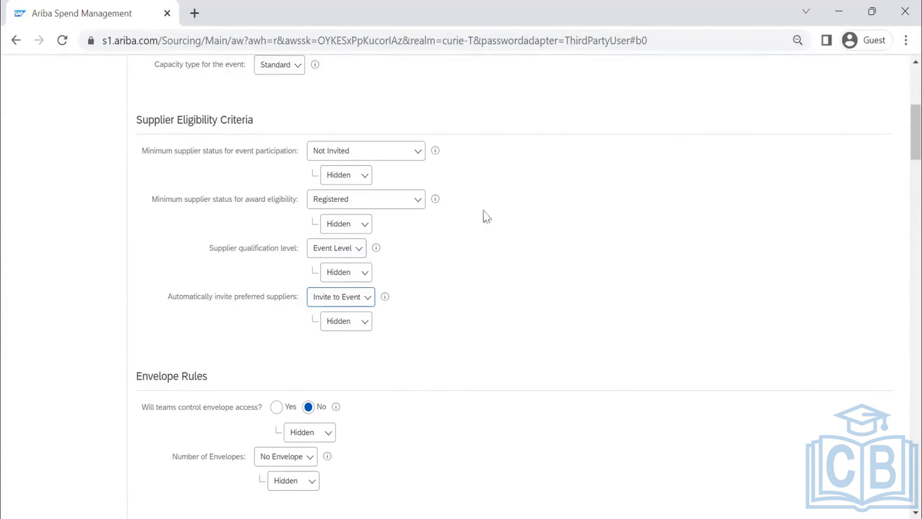
# Answer Yes to teams controlling envelope access in the Envelope Rules and make that rule Delegated.
pyautogui.scroll(-3, 486, 234)
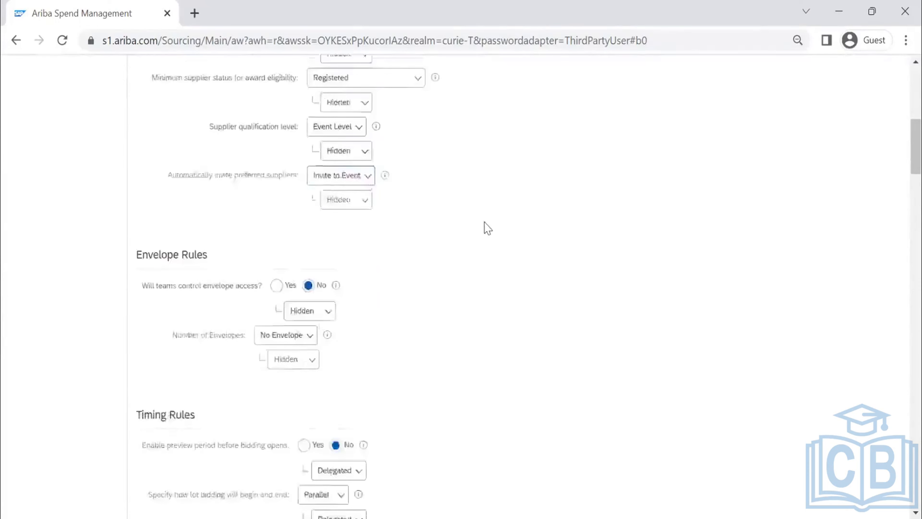
pyautogui.scroll(-1, 486, 229)
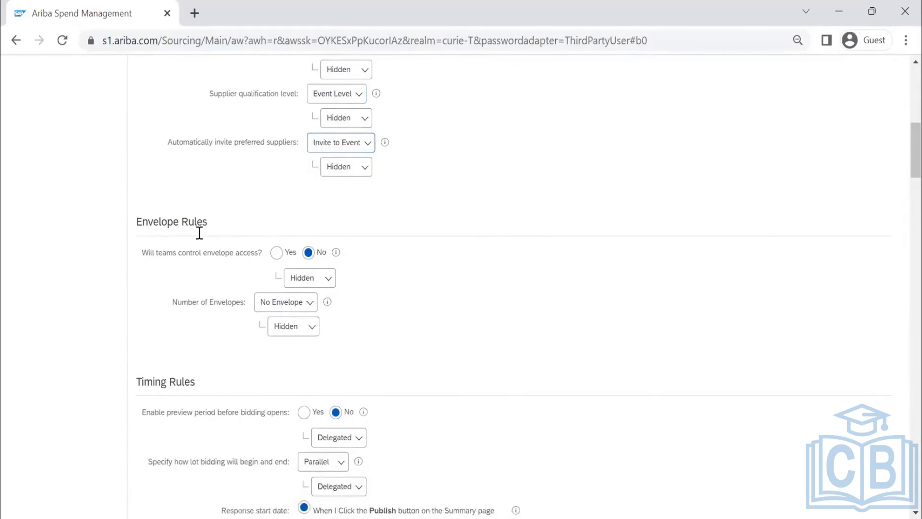
pyautogui.scroll(8, 169, 270)
pyautogui.scroll(-5, 451, 286)
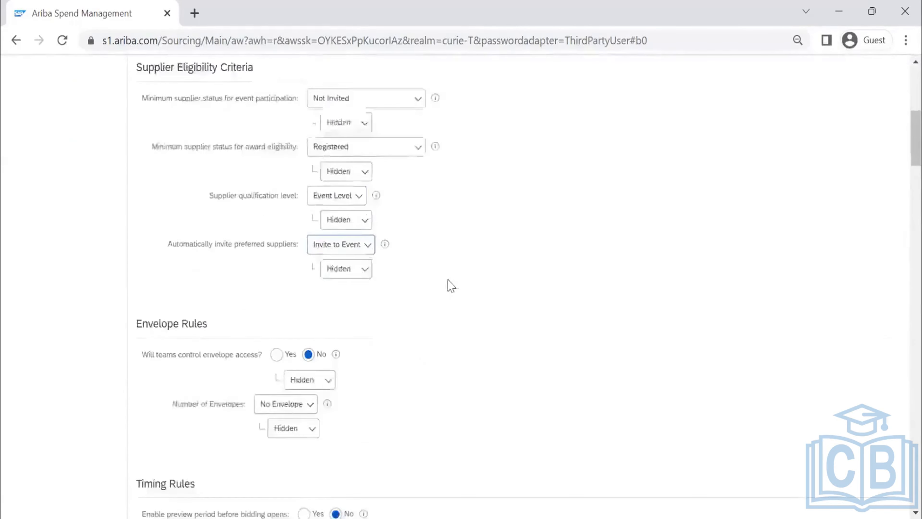
pyautogui.scroll(-3, 451, 286)
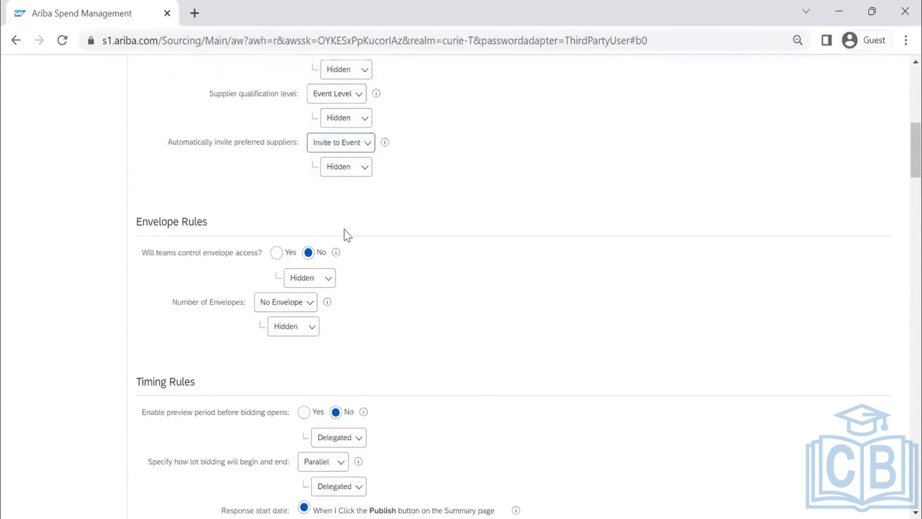
pyautogui.scroll(-2, 347, 235)
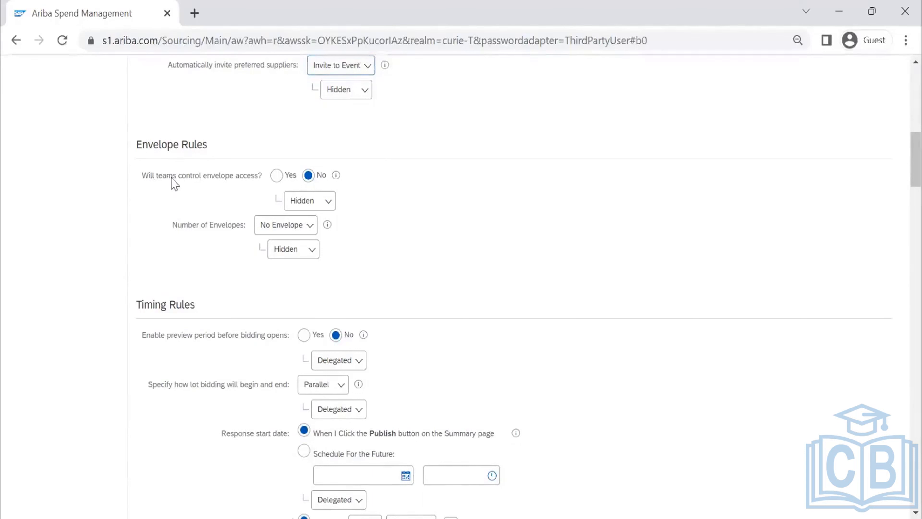
pyautogui.click(276, 176)
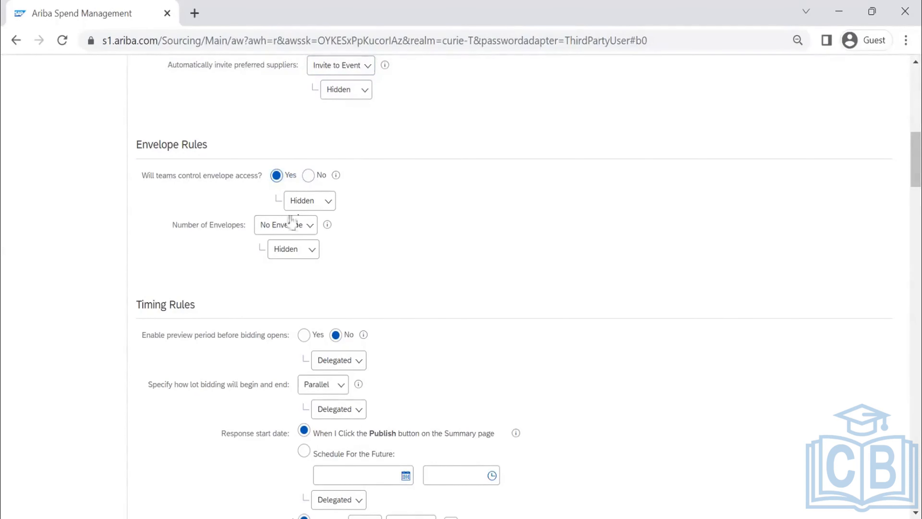
pyautogui.click(319, 204)
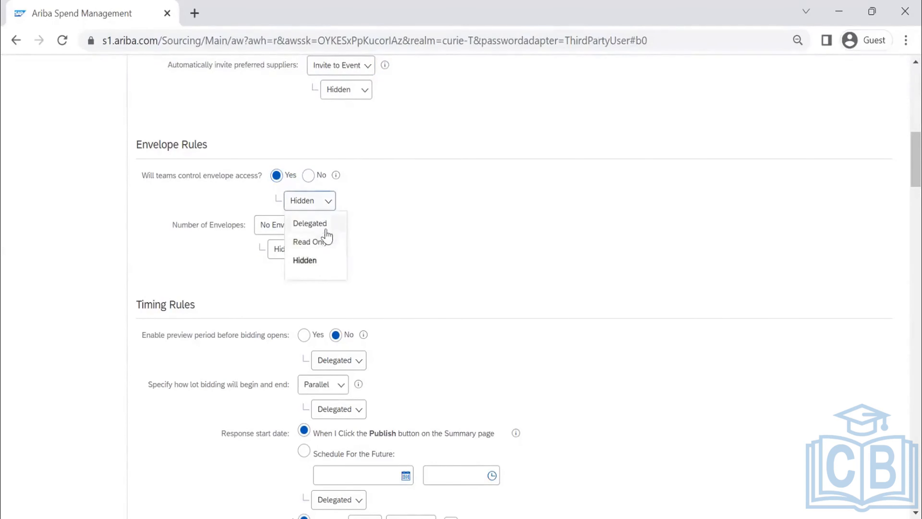
pyautogui.click(326, 228)
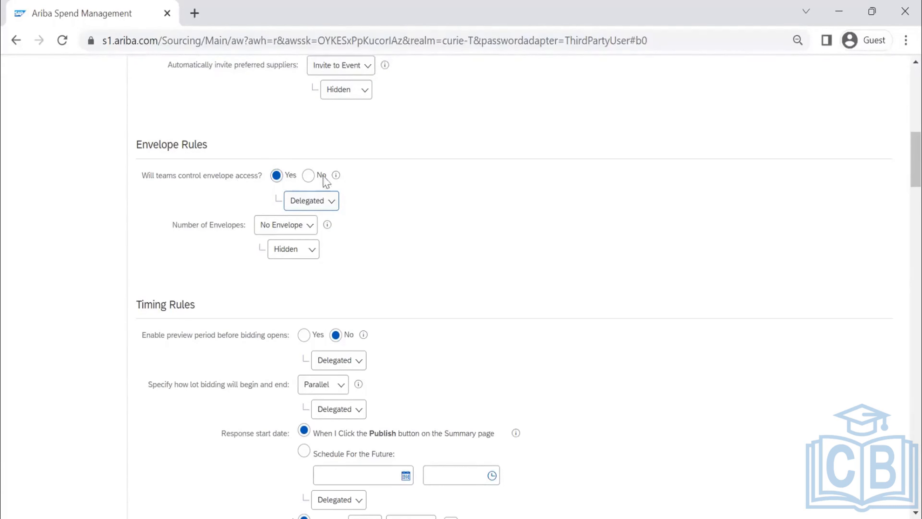
pyautogui.click(317, 206)
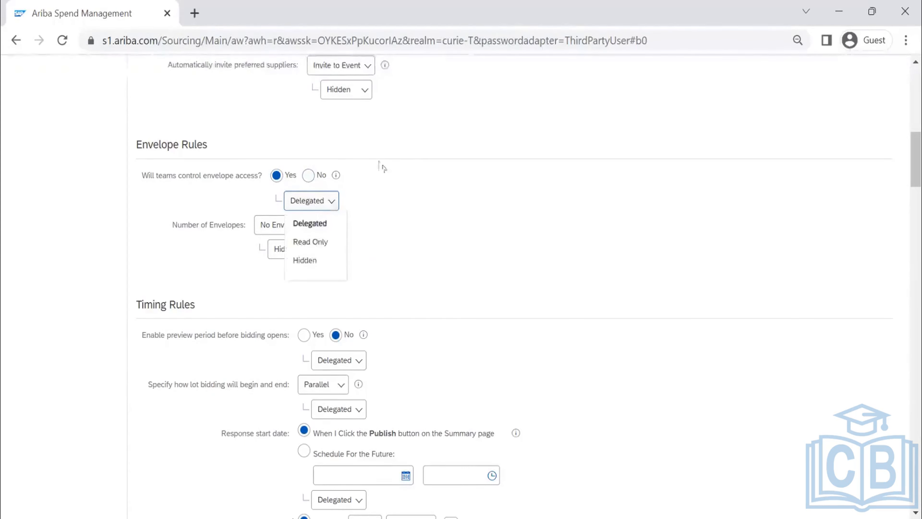
pyautogui.click(309, 226)
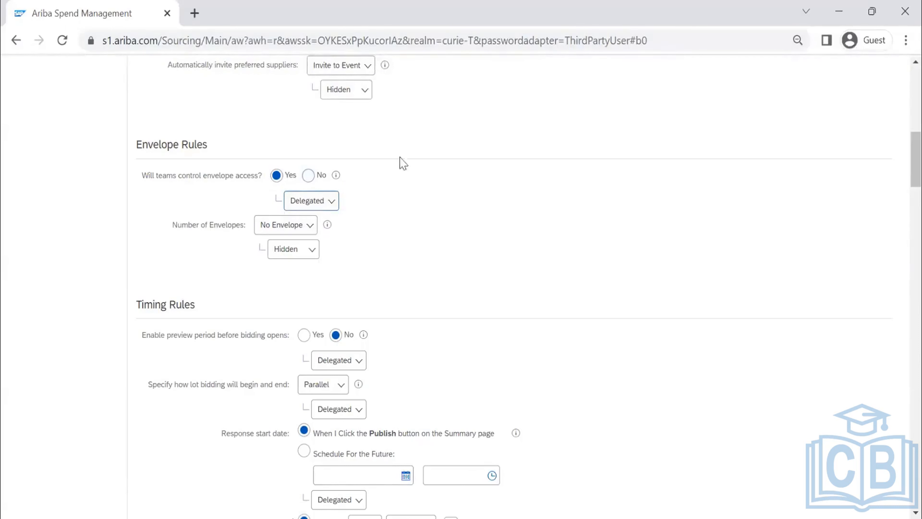
# Set the number of envelopes in the Envelope Rules to 2.
pyautogui.click(297, 226)
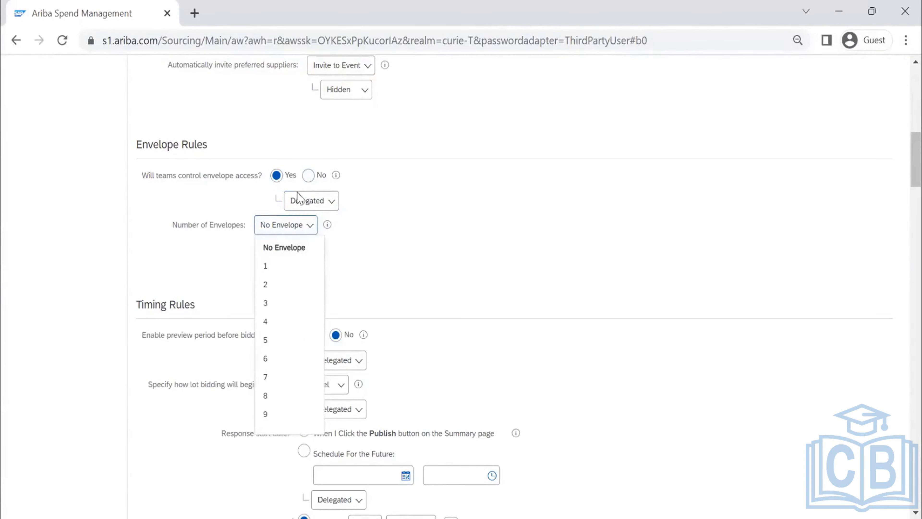
pyautogui.click(285, 178)
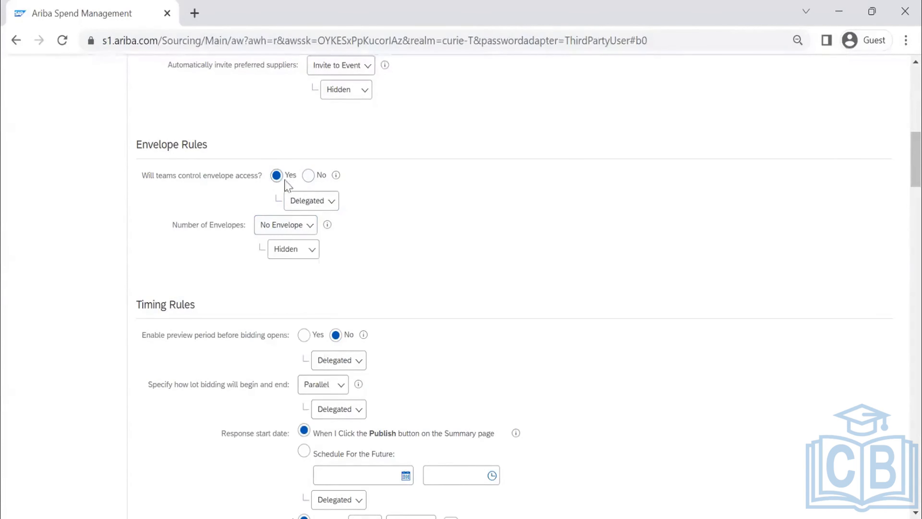
pyautogui.click(293, 226)
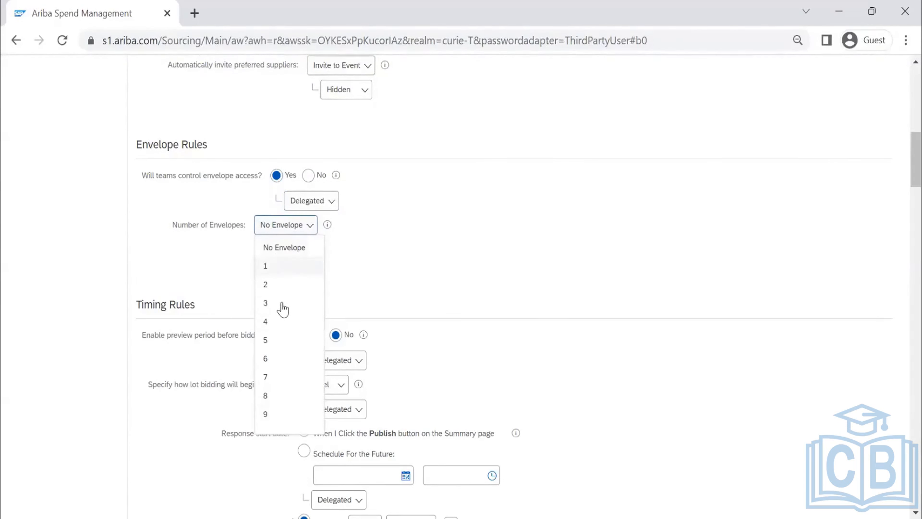
pyautogui.click(314, 284)
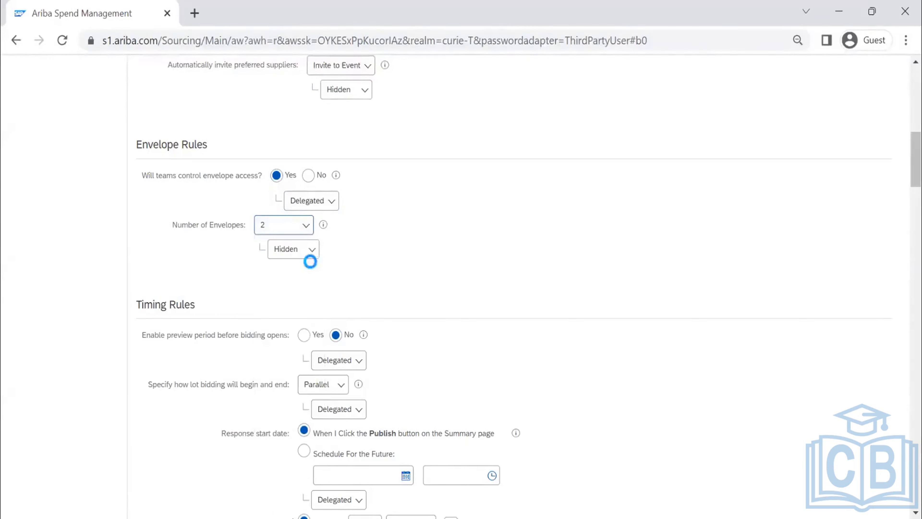